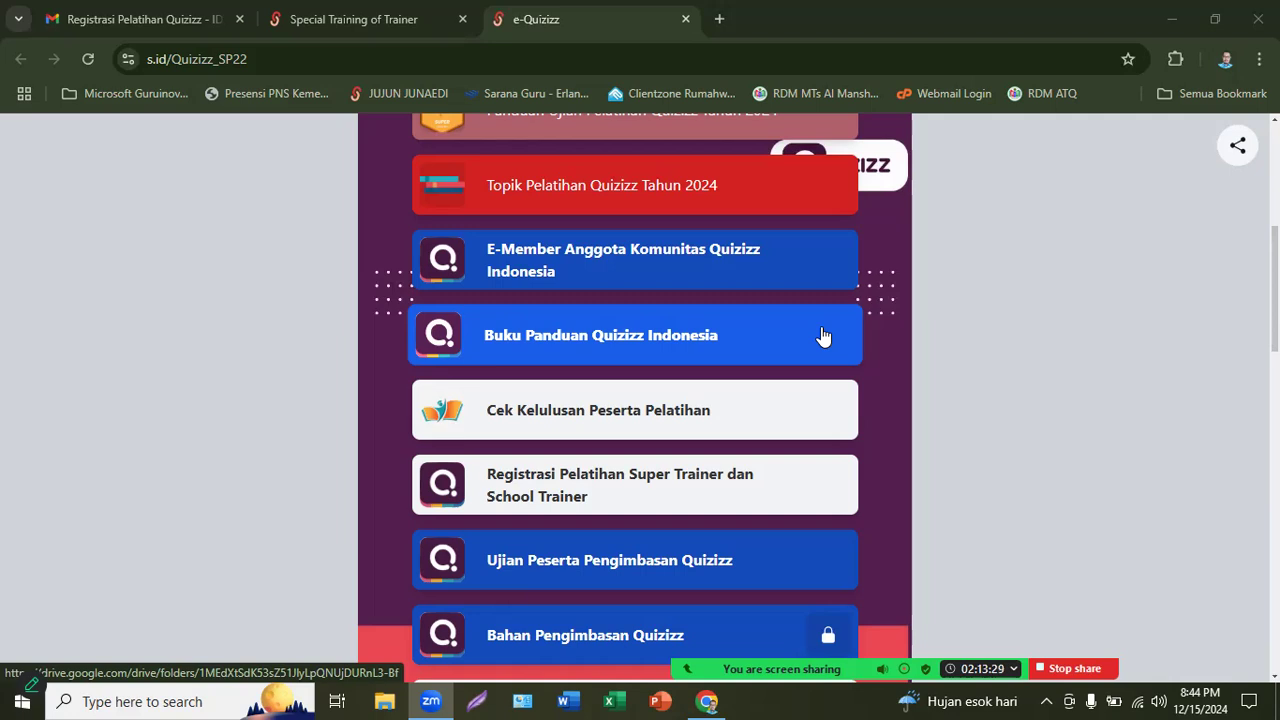
Open the attendance form DAFTAR HADIR SPECIAL TOT DAN WORKSHOP from the Special Training of Trainer page
scroll(720, 360, "down", 2)
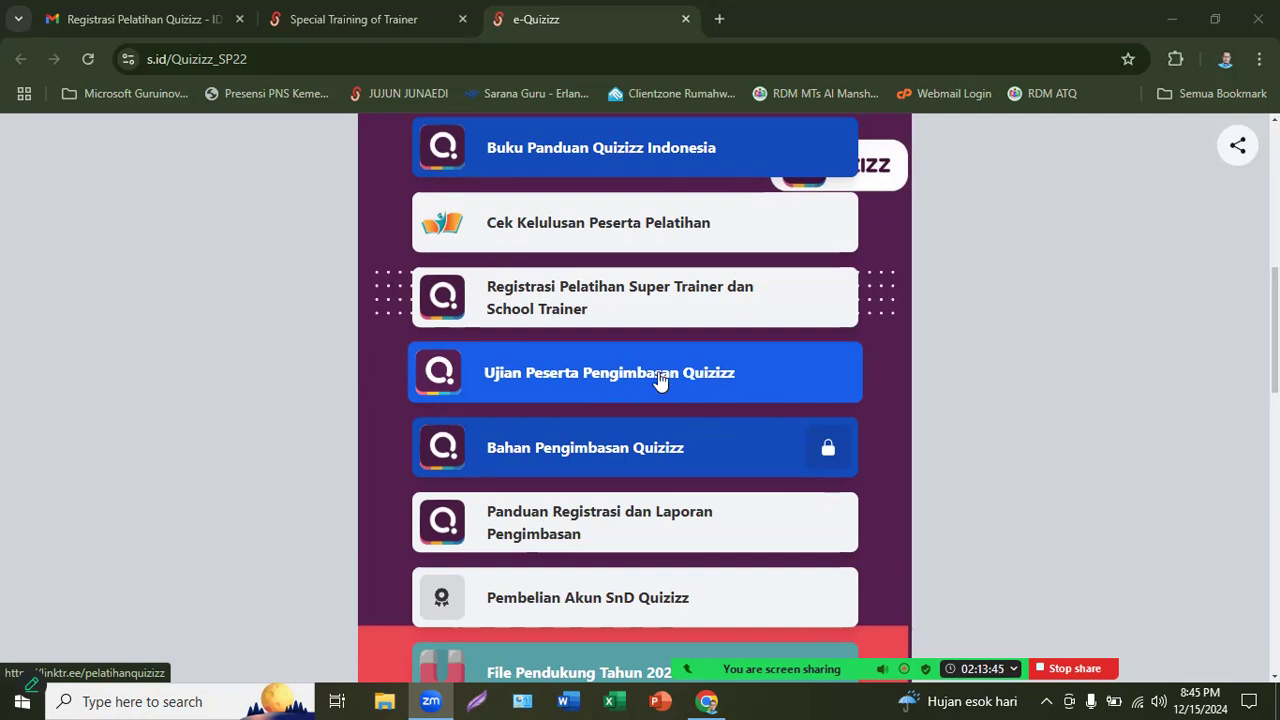
left_click(340, 19)
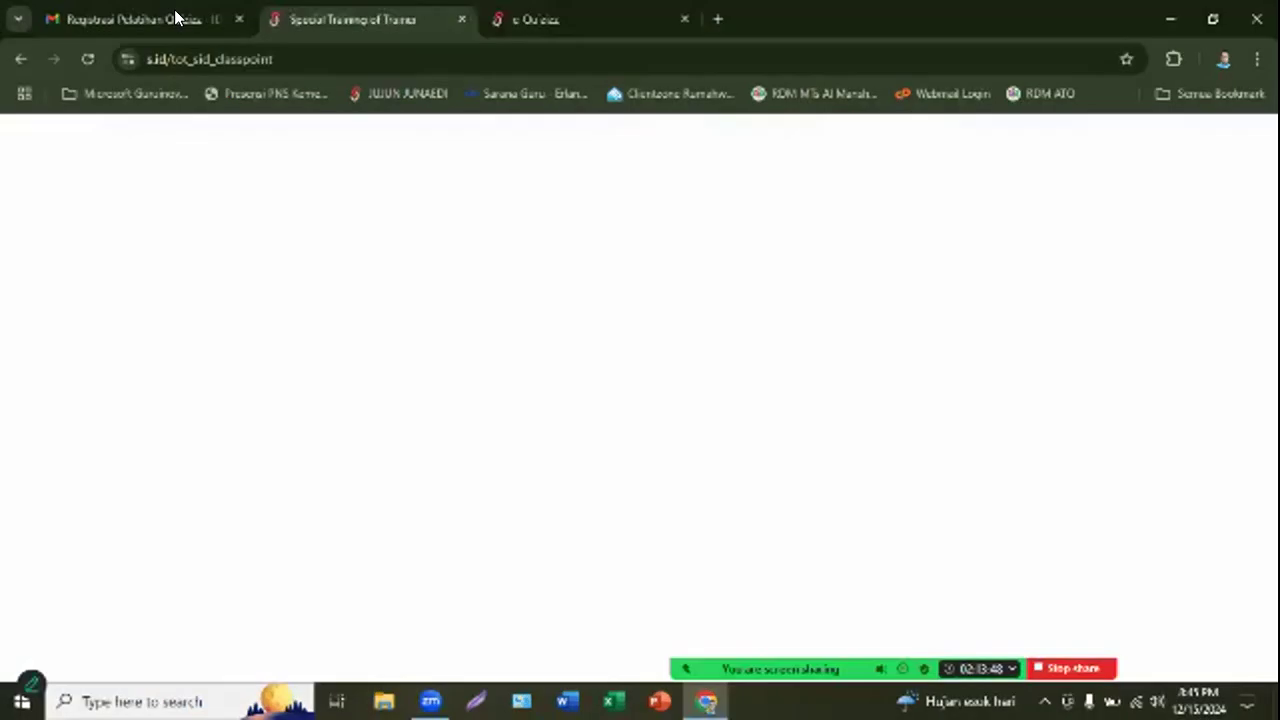
scroll(337, 163, "up", 15)
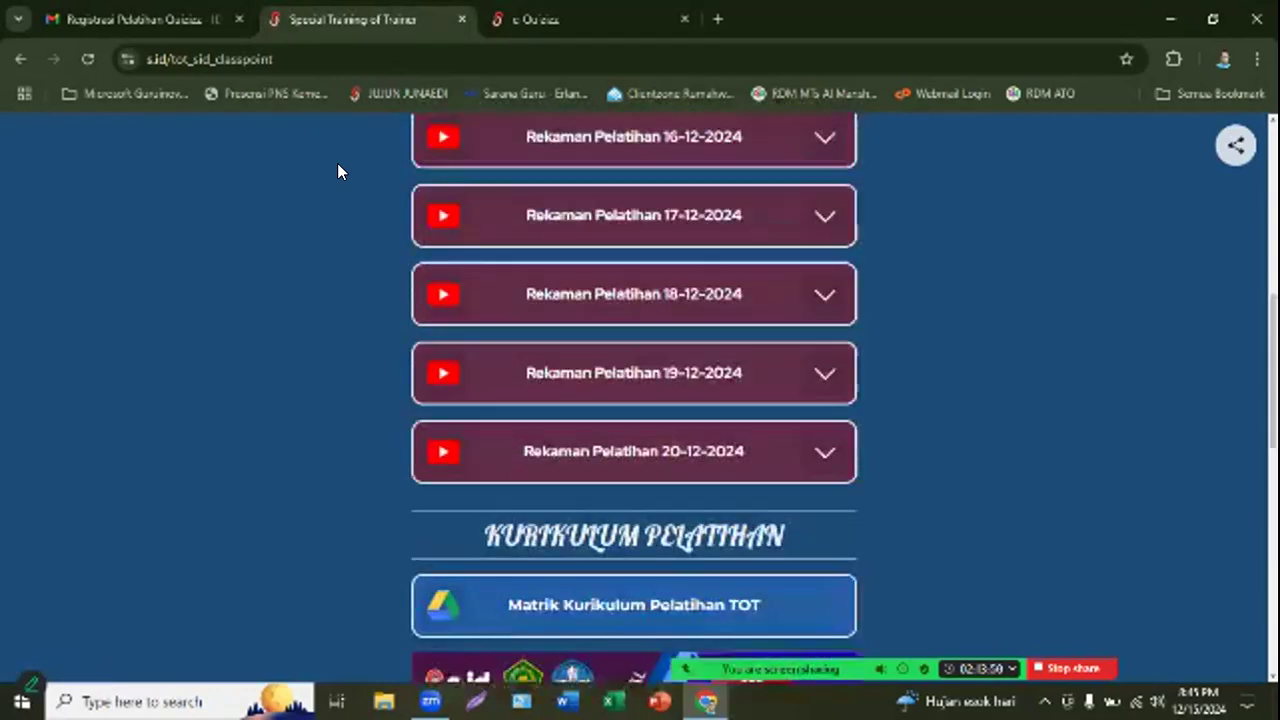
left_click(306, 157)
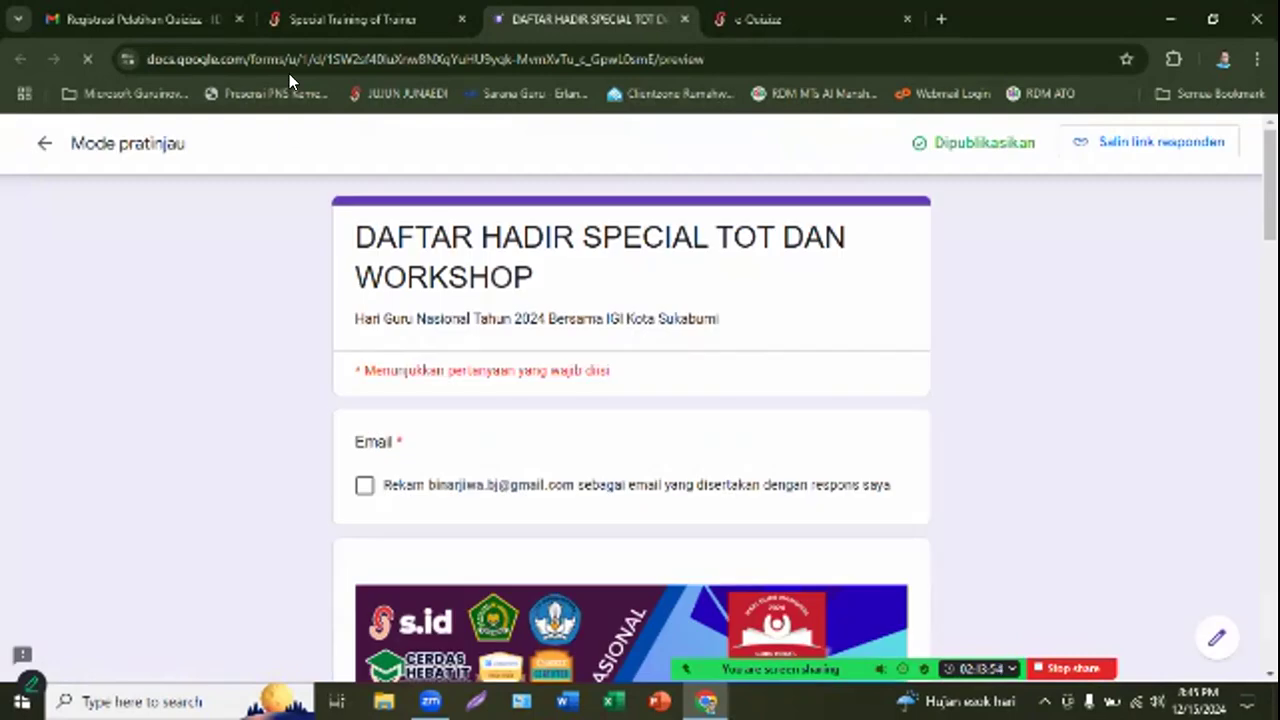
Copy the attendance form's web address for sharing in the Zoom meeting
left_click(340, 52)
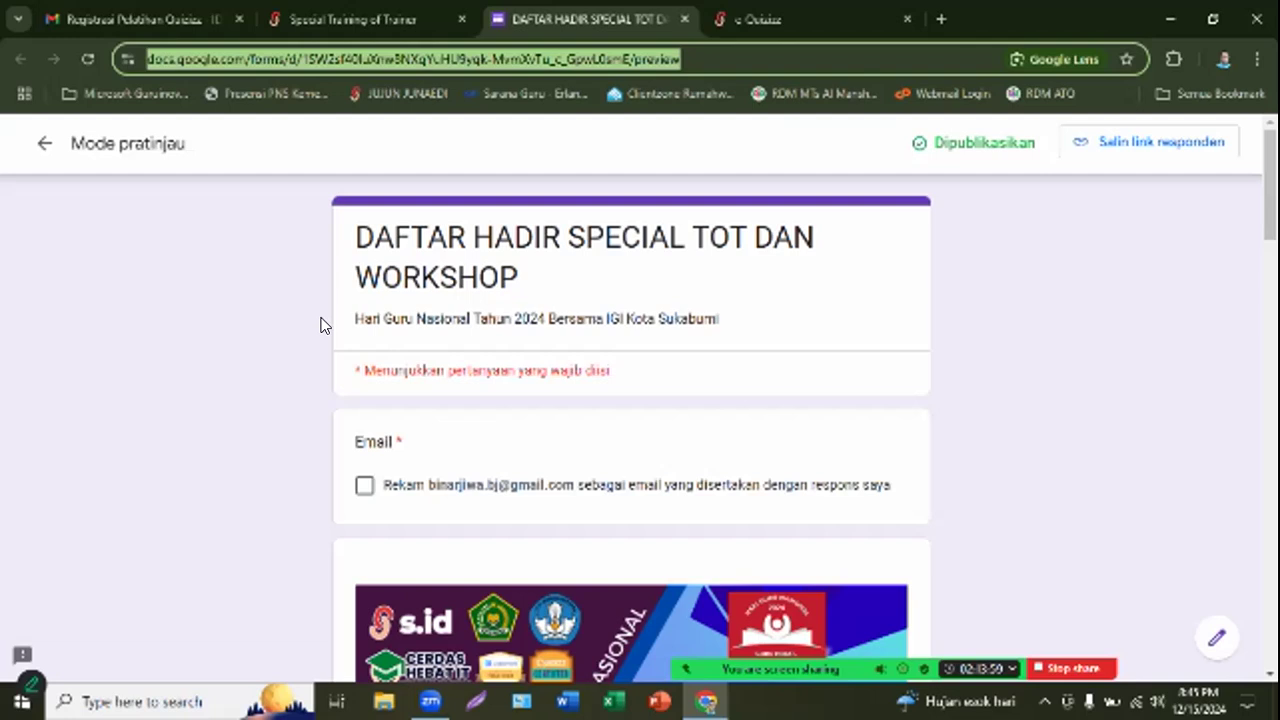
left_click(732, 548)
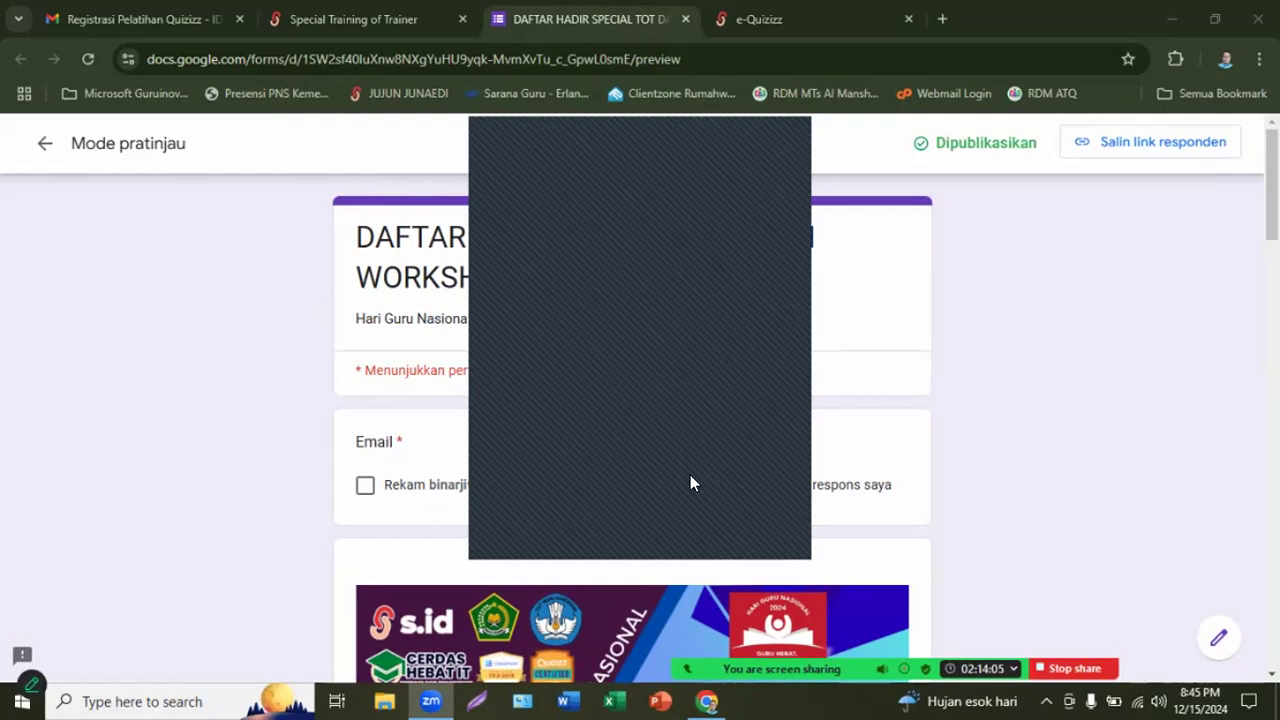
left_click(690, 475)
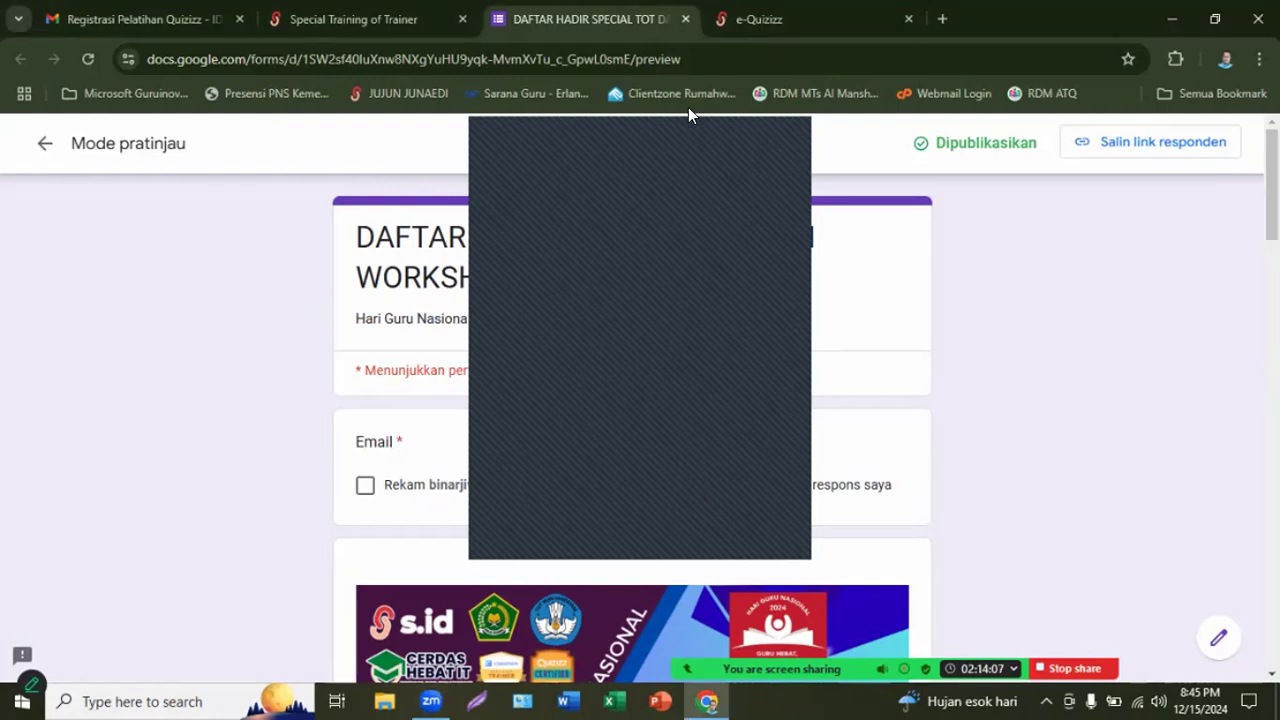
Agree to record the account's email with the response and choose Workshop Quizizz as the Nama Kegiatan
scroll(735, 306, "down", 1)
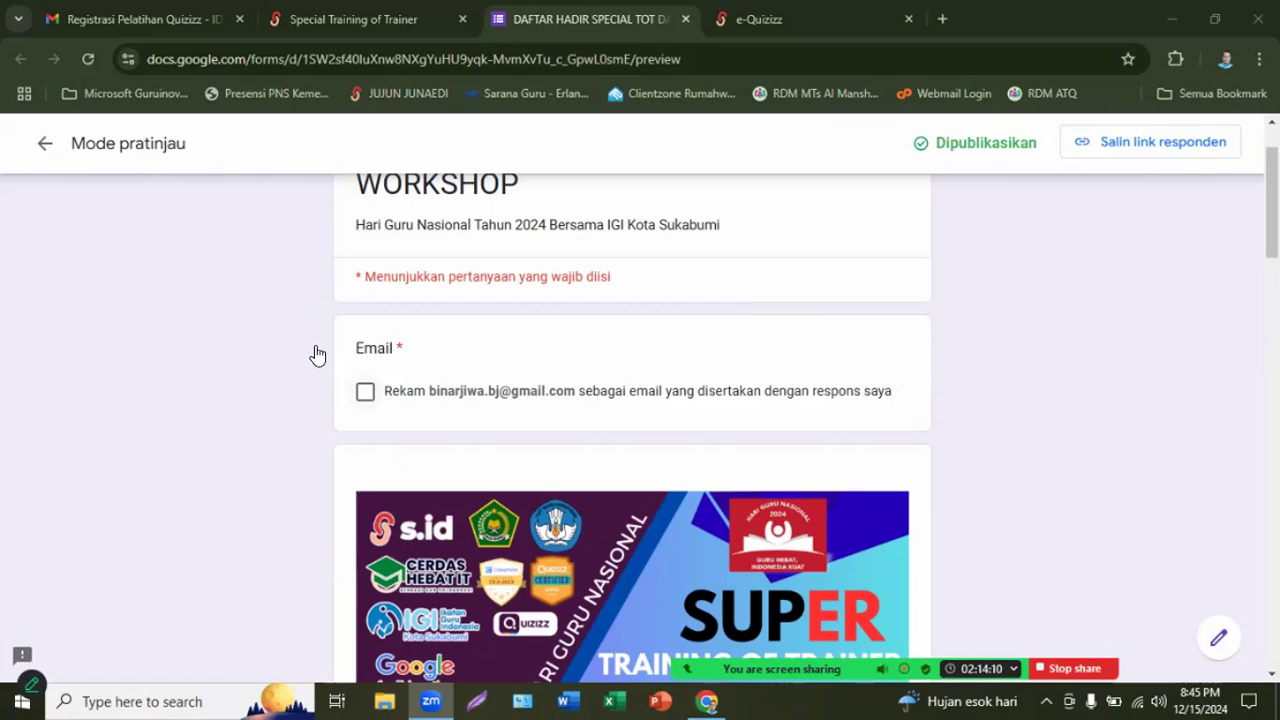
left_click(365, 391)
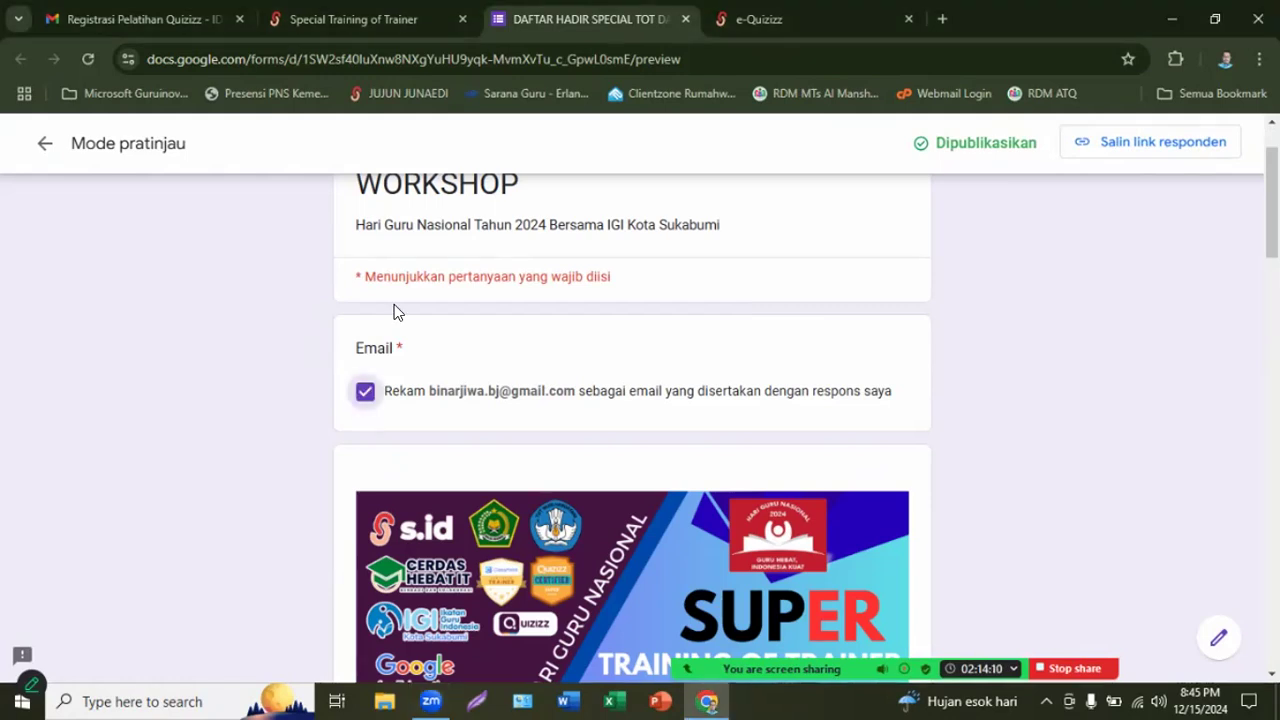
scroll(470, 420, "down", 4)
scroll(487, 427, "down", 5)
left_click(474, 340)
left_click(466, 397)
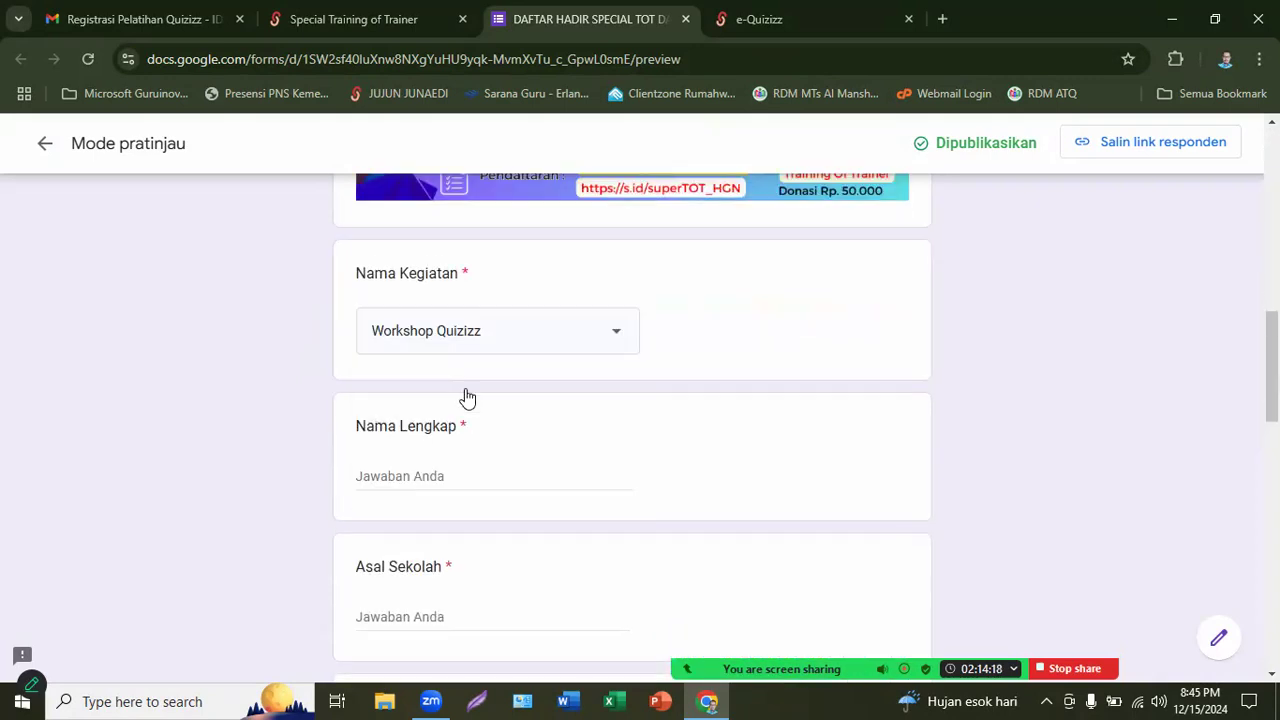
Show the empty Nama Lengkap, Asal Sekolah, Provinsi and Kab/Kota fields of the attendance form
scroll(490, 405, "down", 2)
left_click(486, 288)
left_click(483, 447)
scroll(485, 446, "down", 3)
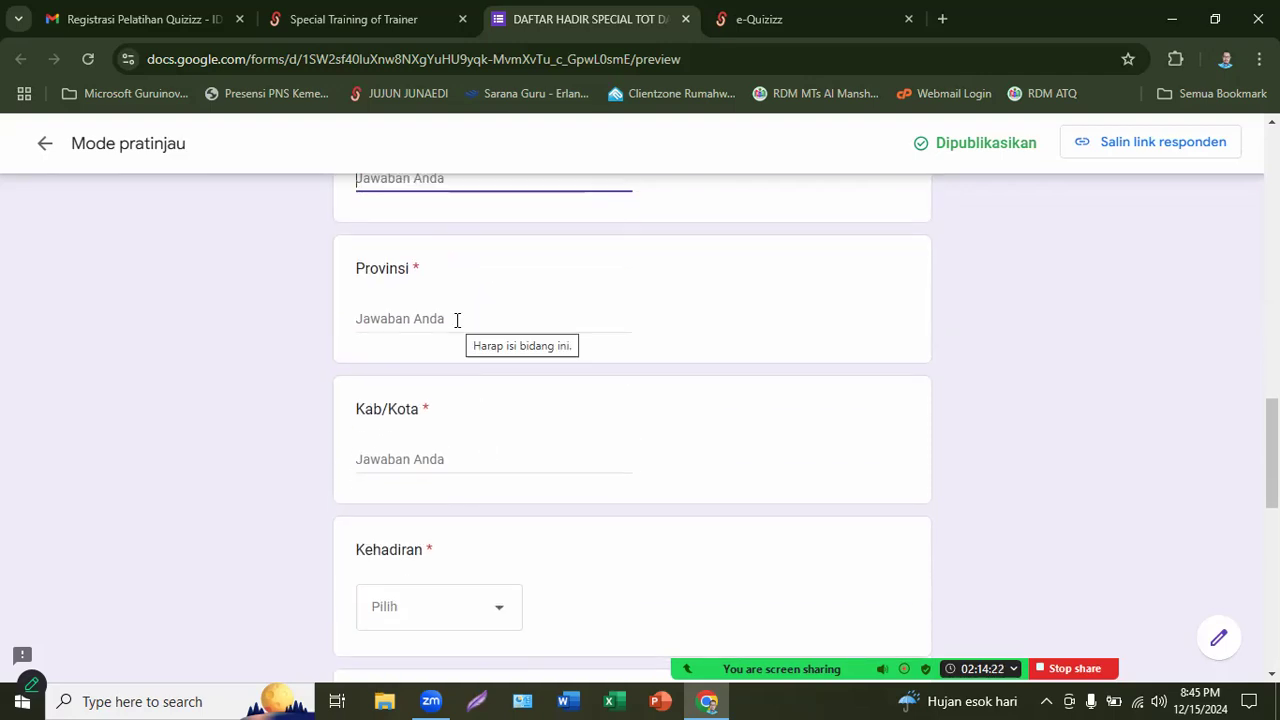
left_click(465, 461)
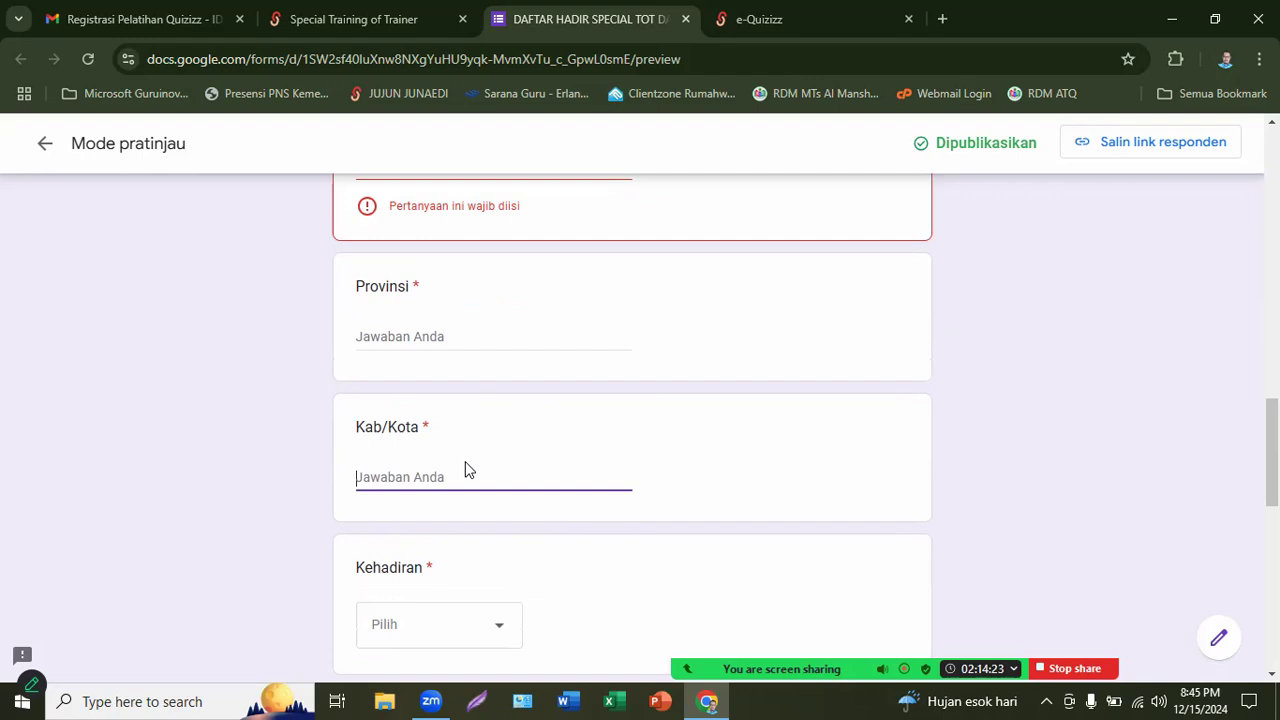
Set Kehadiran to Hadir and Tanggal Kehadiran to 15-12-2024
scroll(450, 420, "down", 2)
left_click(428, 455)
left_click(462, 492)
scroll(523, 458, "down", 2)
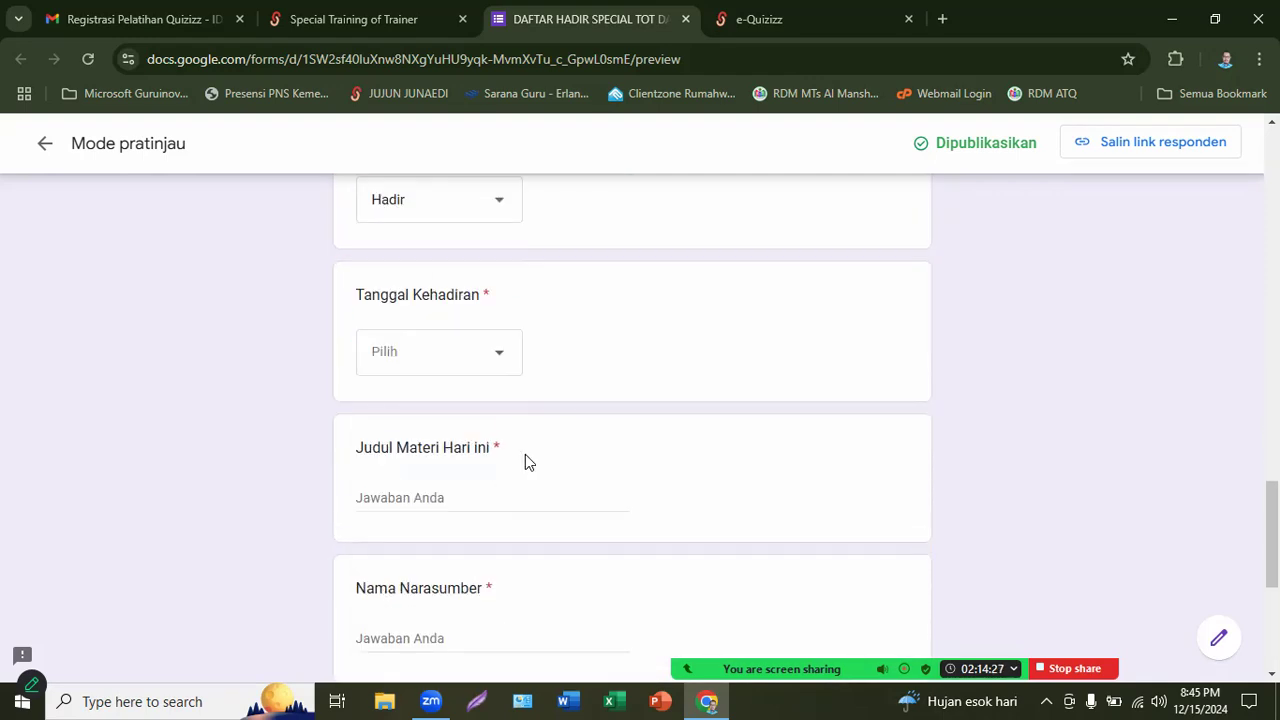
left_click(480, 361)
left_click(443, 417)
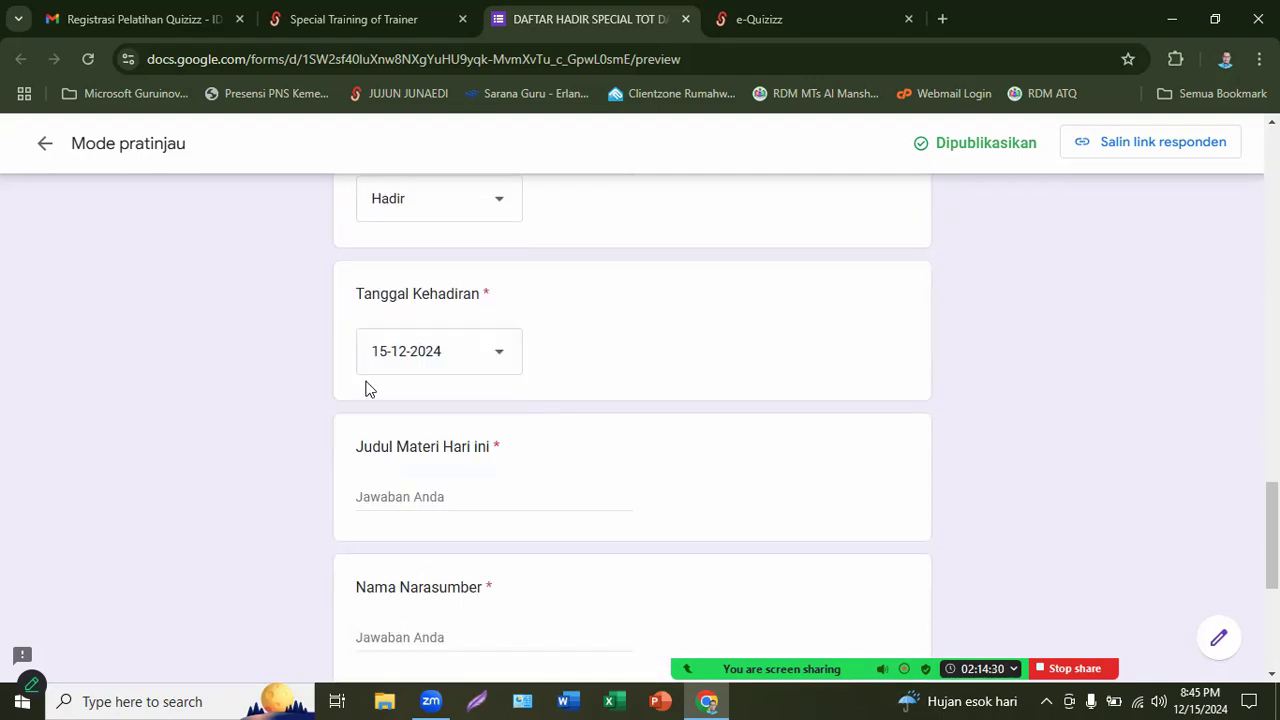
Show the Judul Materi Hari ini, Nama Narasumber and Resume Materi Hari ini fields without filling them in
scroll(508, 457, "down", 1)
left_click(465, 401)
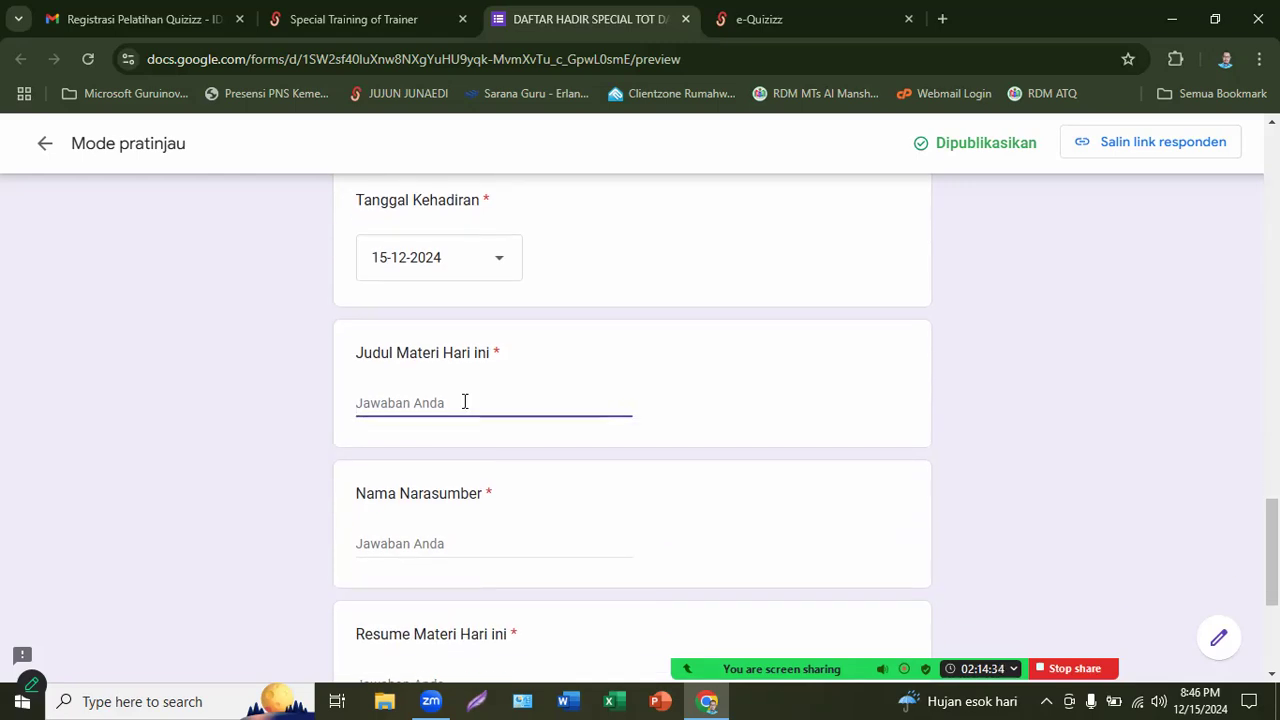
scroll(651, 434, "down", 3)
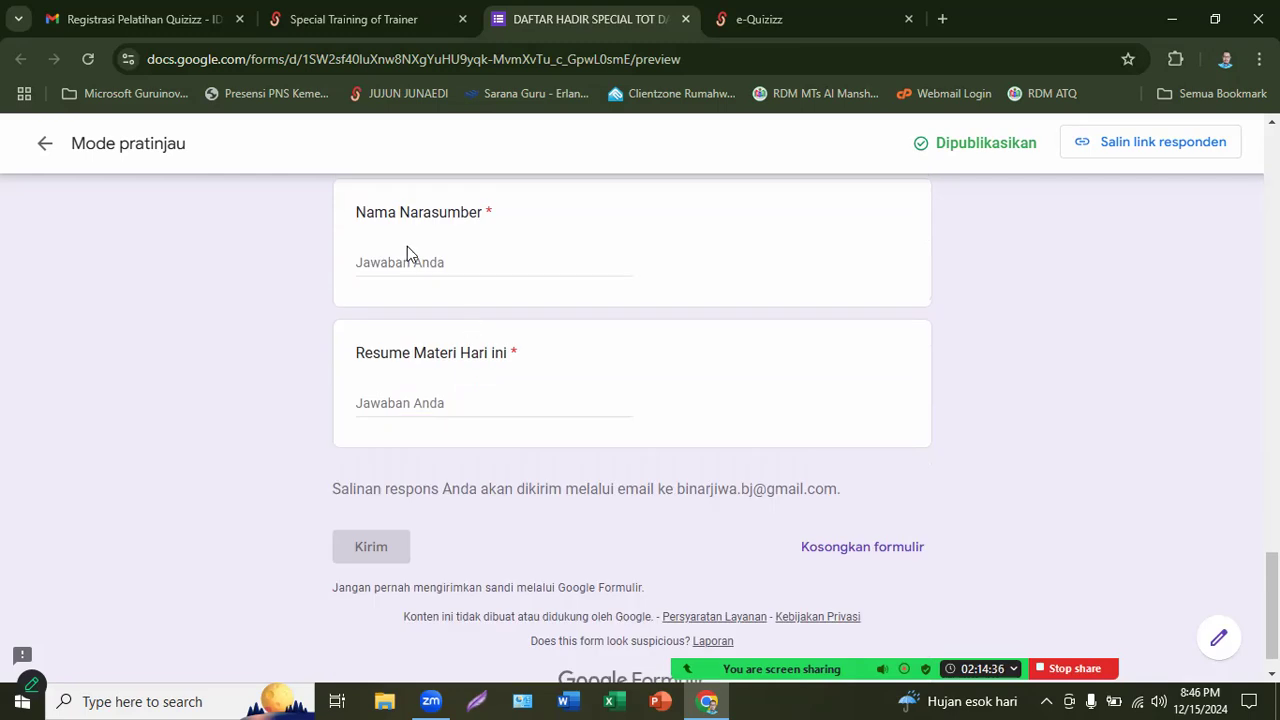
left_click(407, 246)
left_click(416, 292)
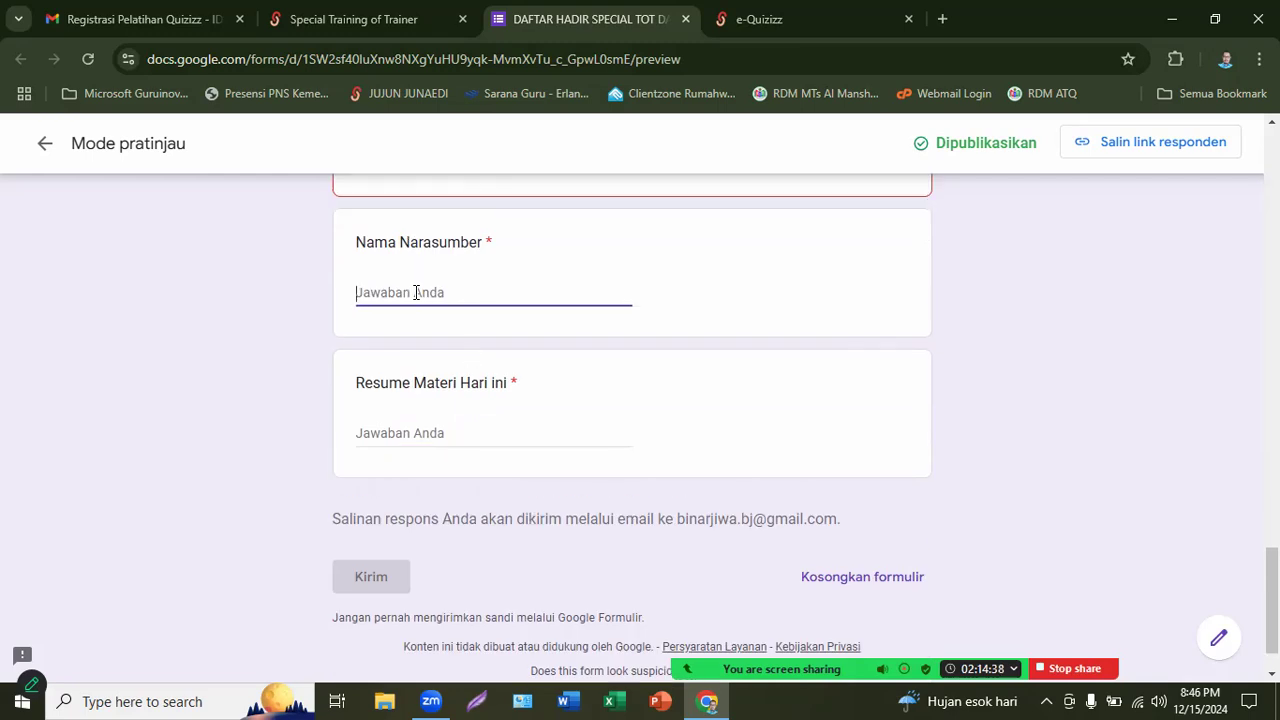
left_click(466, 432)
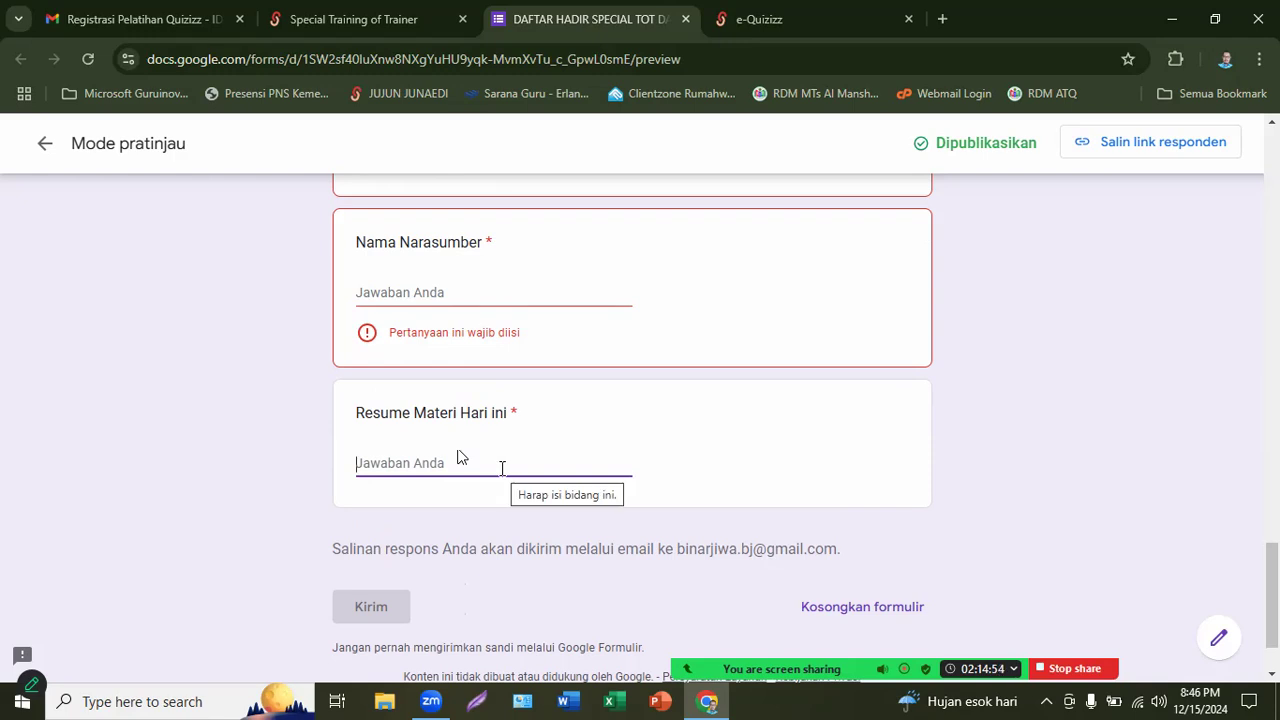
Review the whole attendance form, from the email question and event poster down to the final resume question
scroll(440, 520, "up", 2)
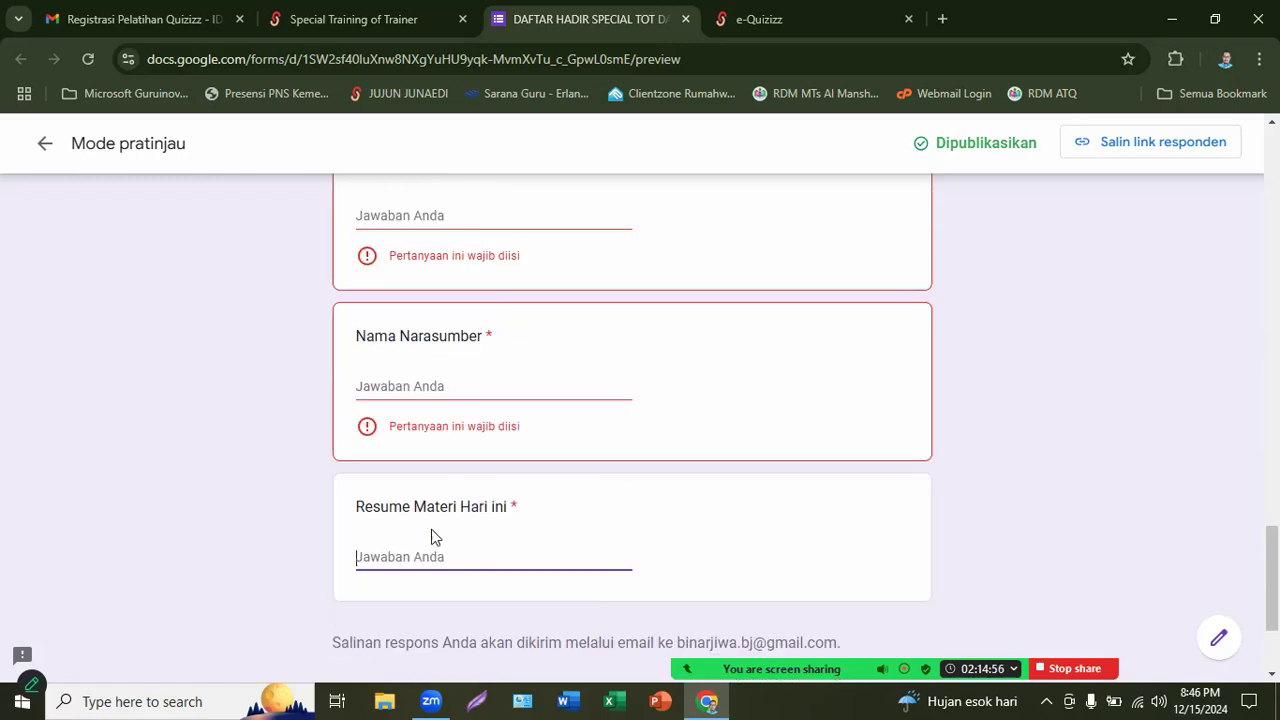
scroll(534, 375, "up", 15)
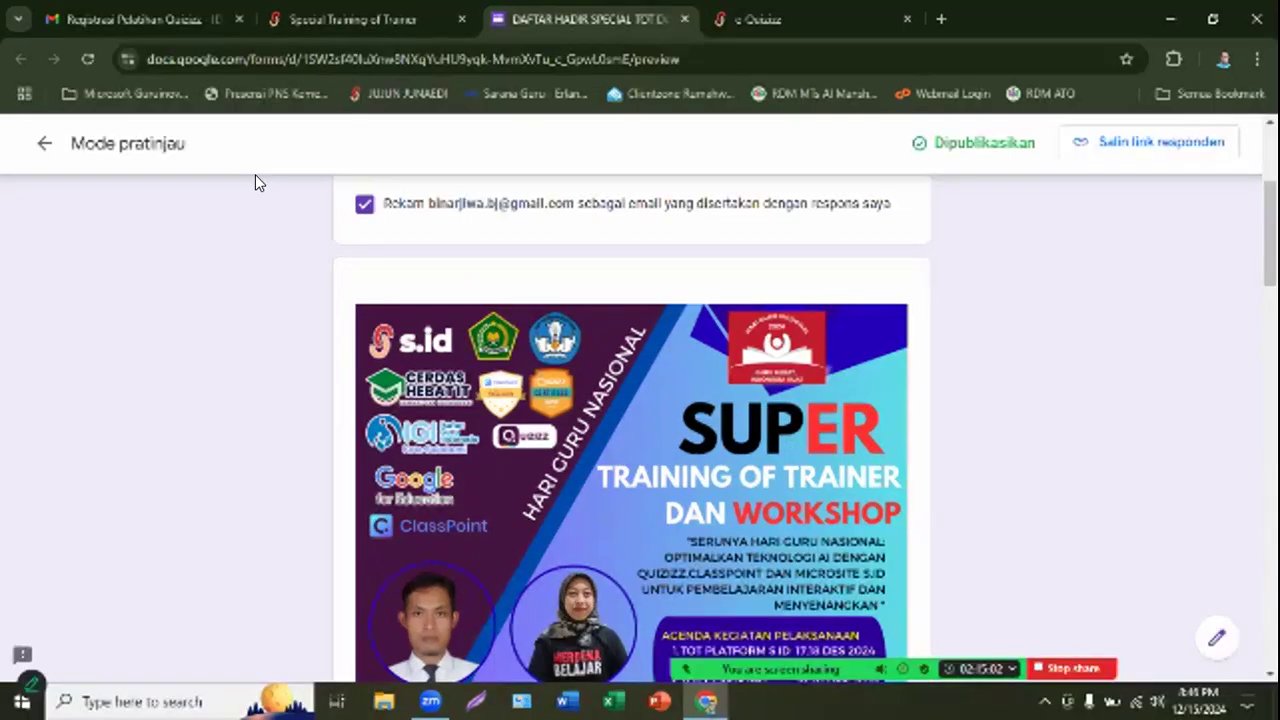
scroll(297, 214, "down", 10)
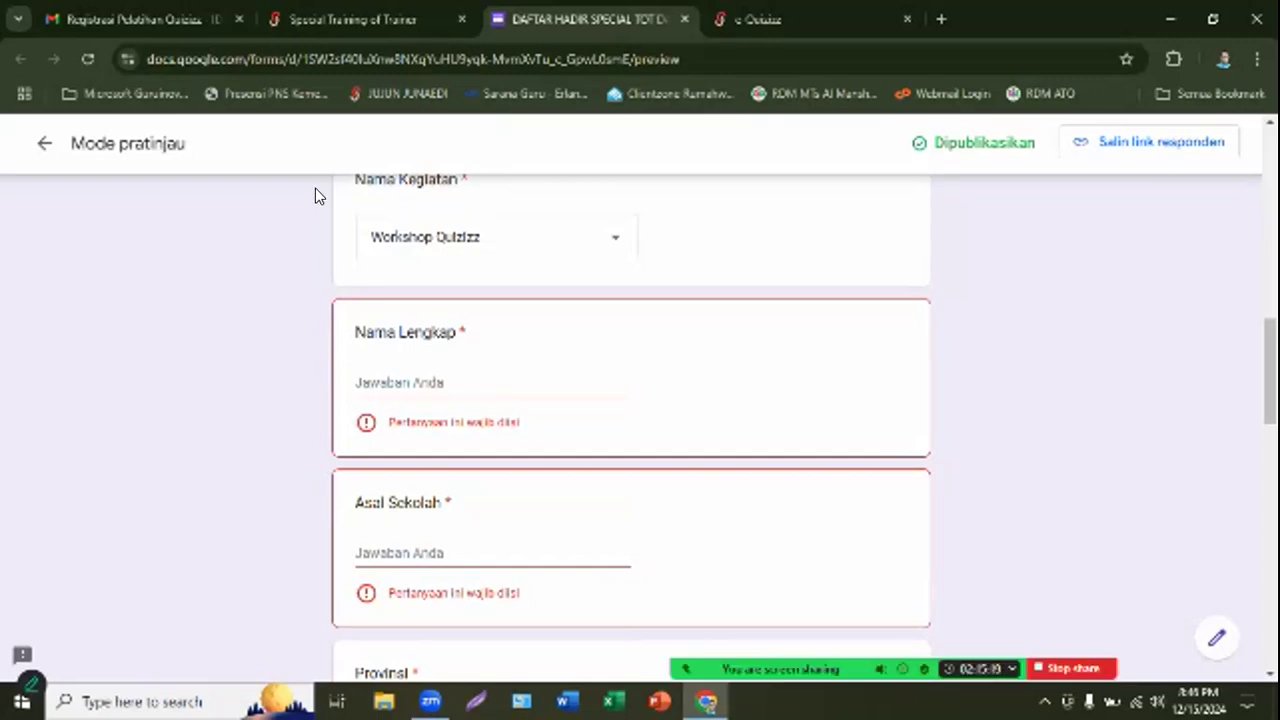
scroll(315, 188, "down", 1)
scroll(310, 195, "down", 5)
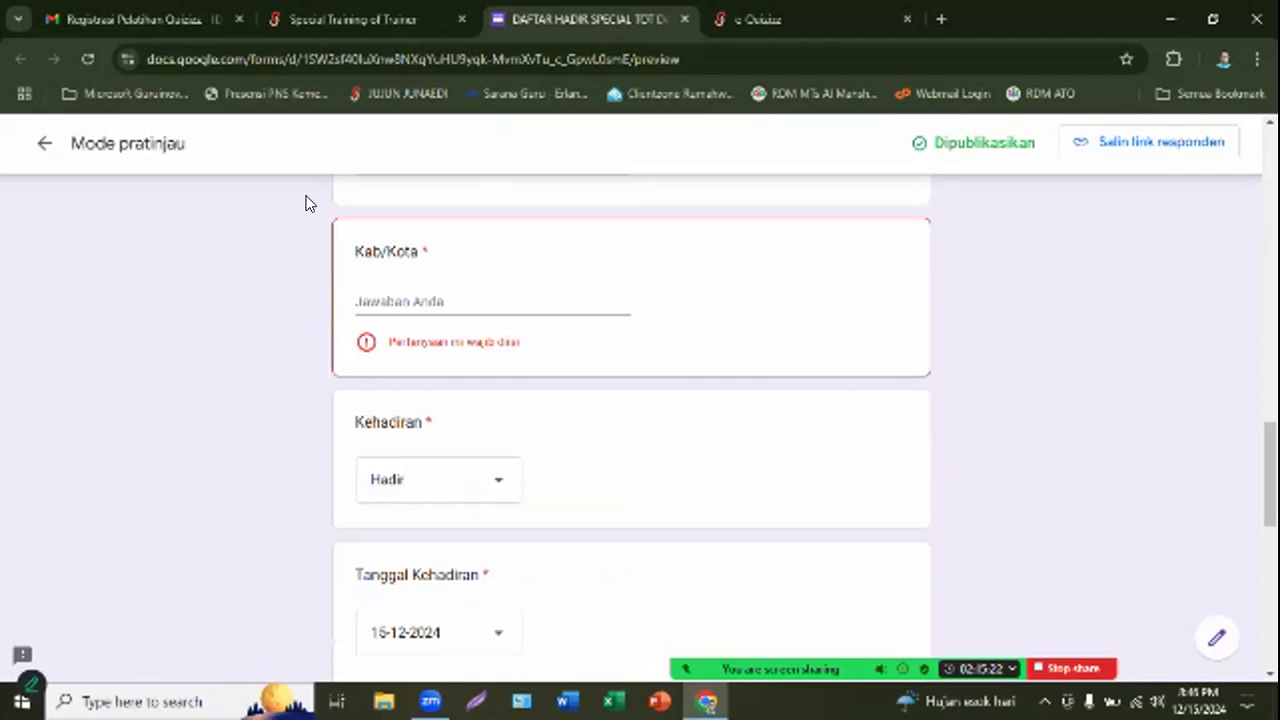
scroll(255, 197, "down", 4)
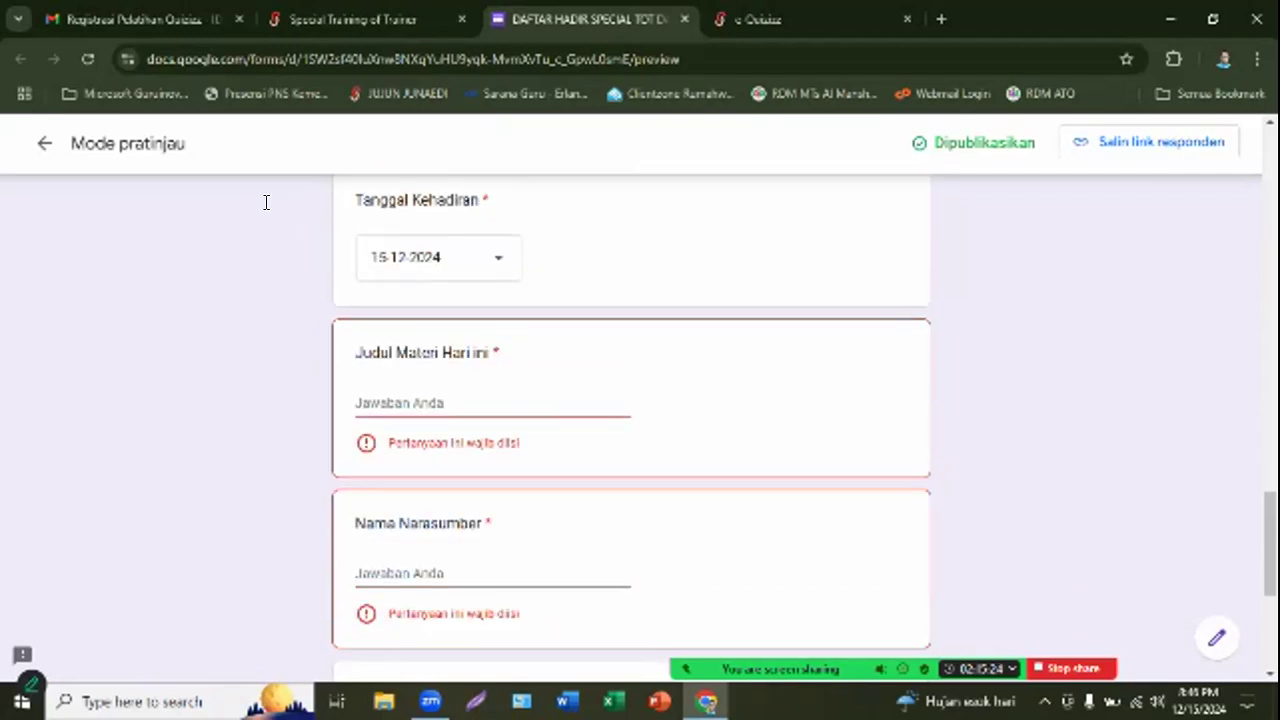
scroll(262, 198, "down", 3)
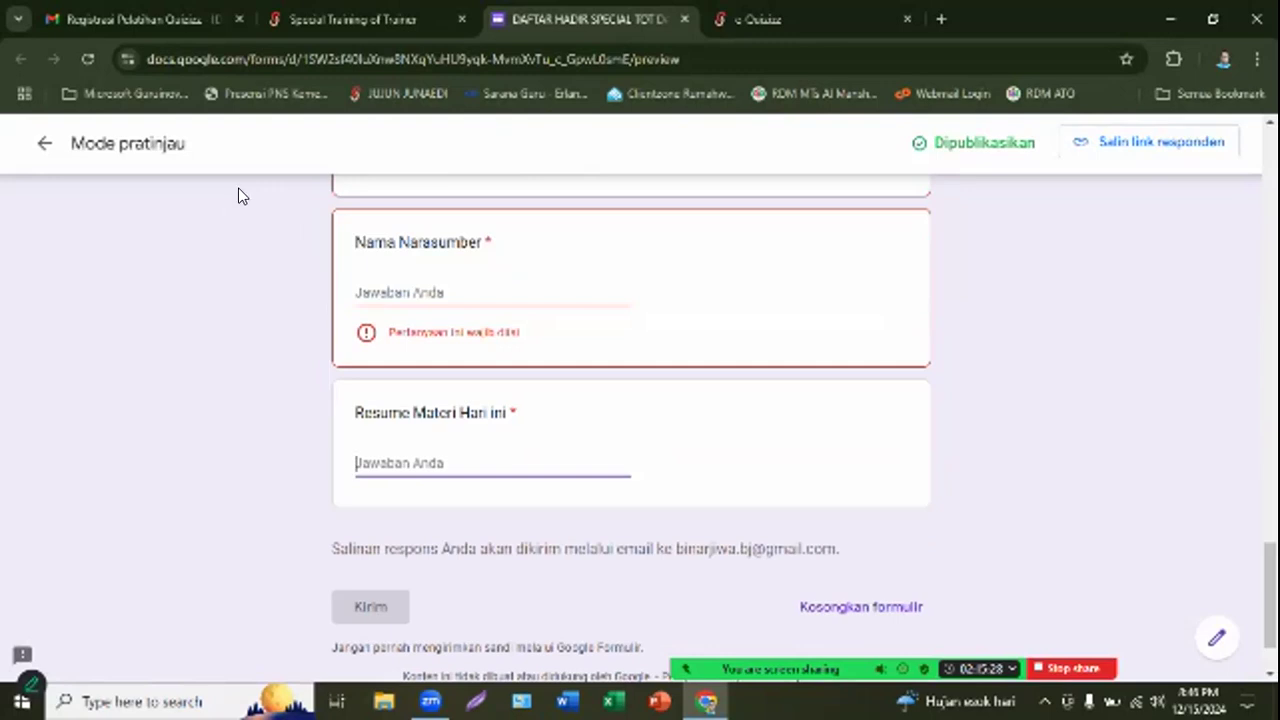
scroll(448, 341, "up", 15)
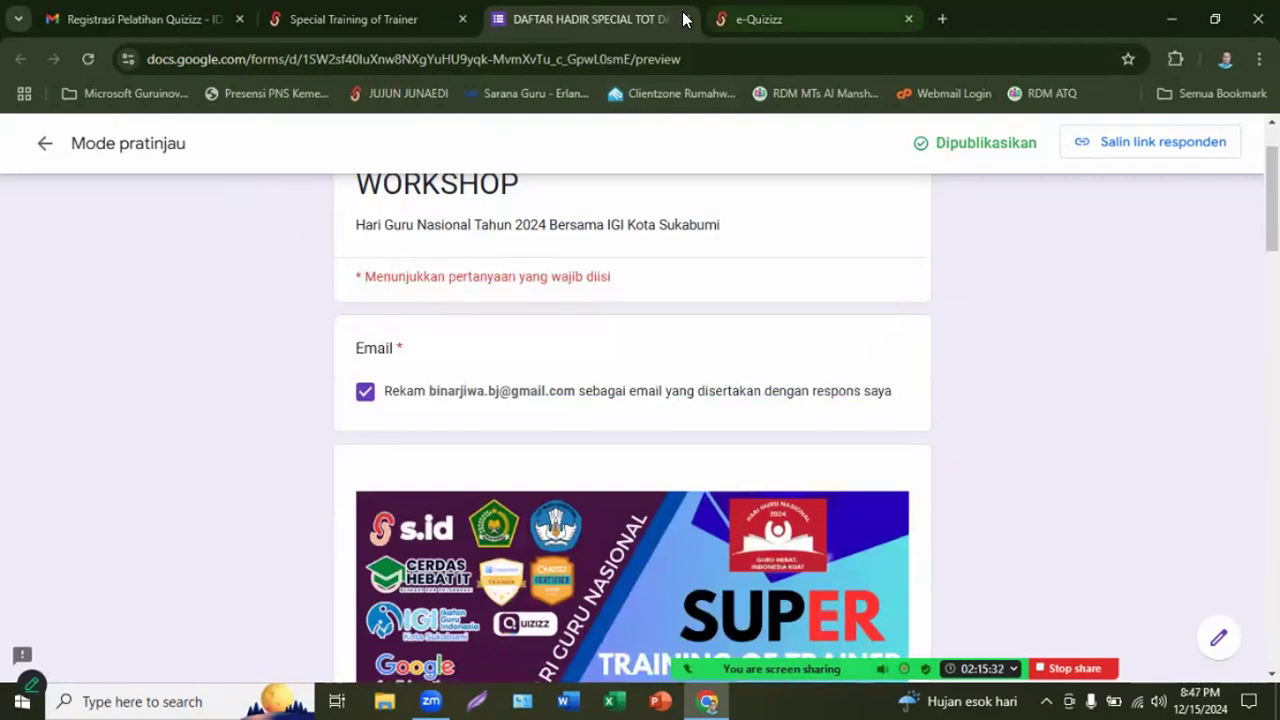
Close the attendance form, discard its unsaved answers and return to the e-Quizizz page
left_click(724, 19)
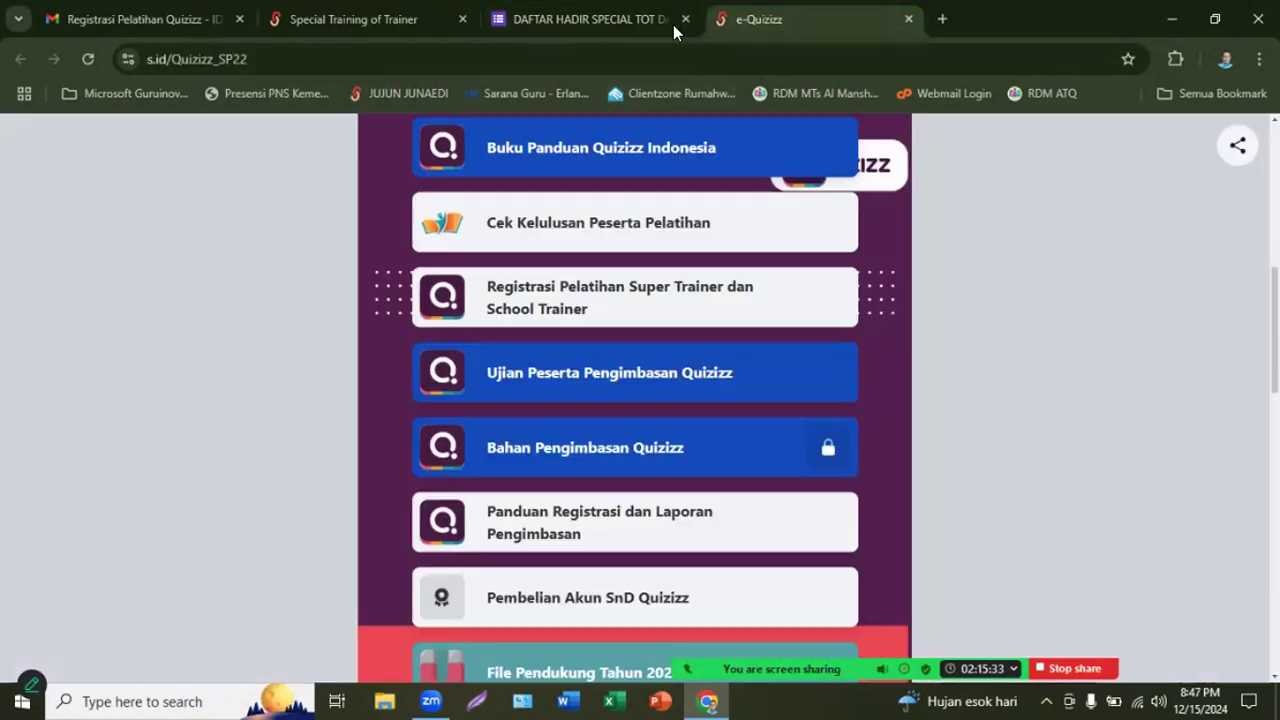
left_click(604, 24)
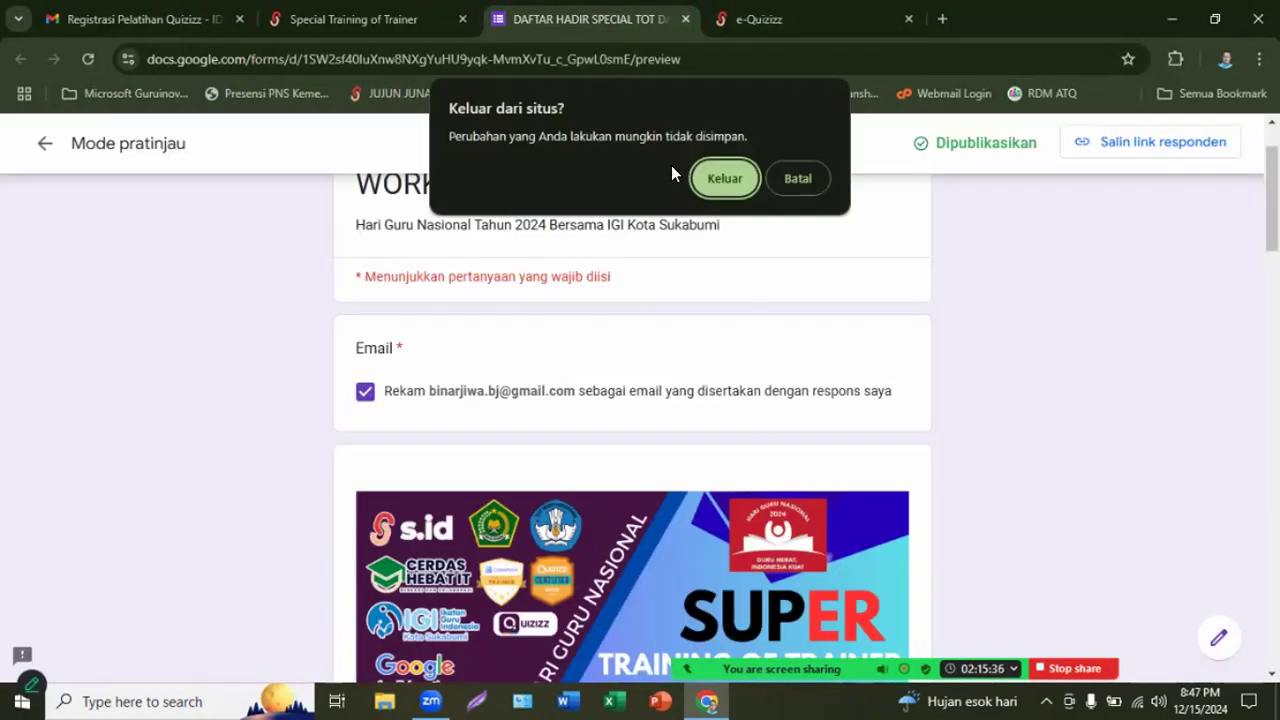
key("Return")
Open Ujian Peserta Pengimbasan Quizizz from the e-Quizizz page and follow the Ujian Pengimbasan Quizizz link on its Linktree page
scroll(611, 250, "down", 2)
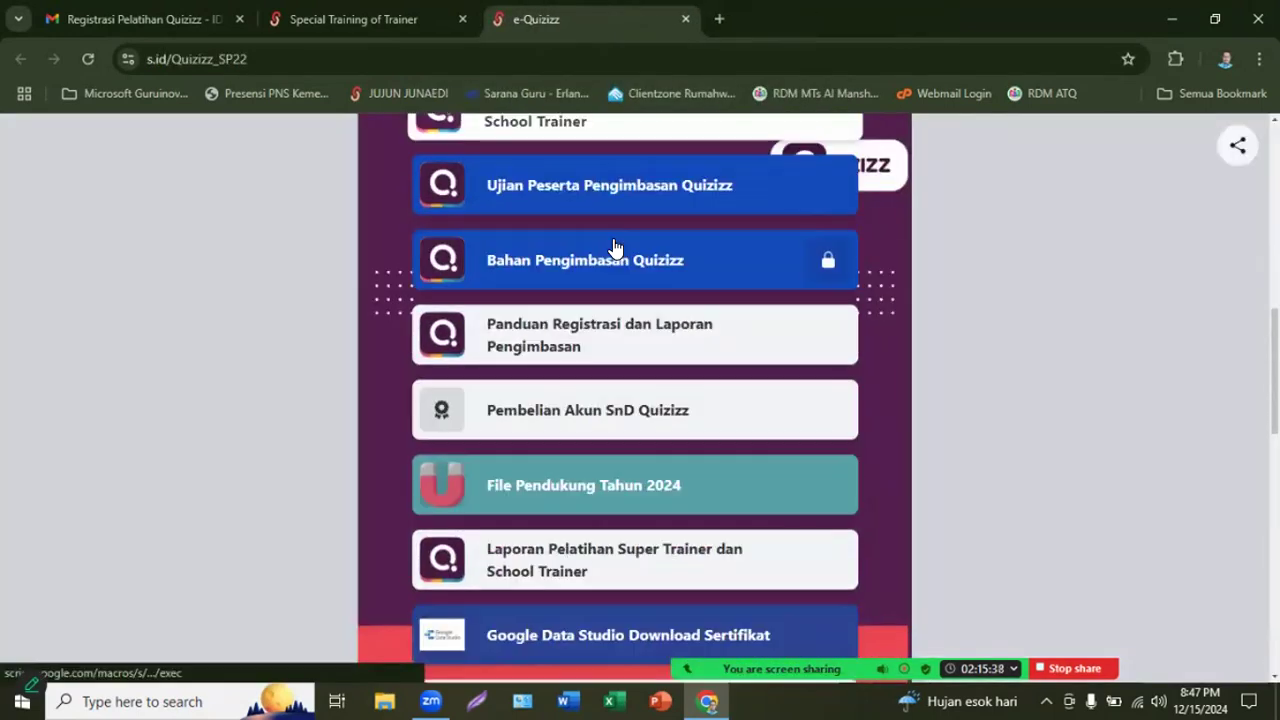
scroll(336, 140, "up", 1)
left_click(160, 59)
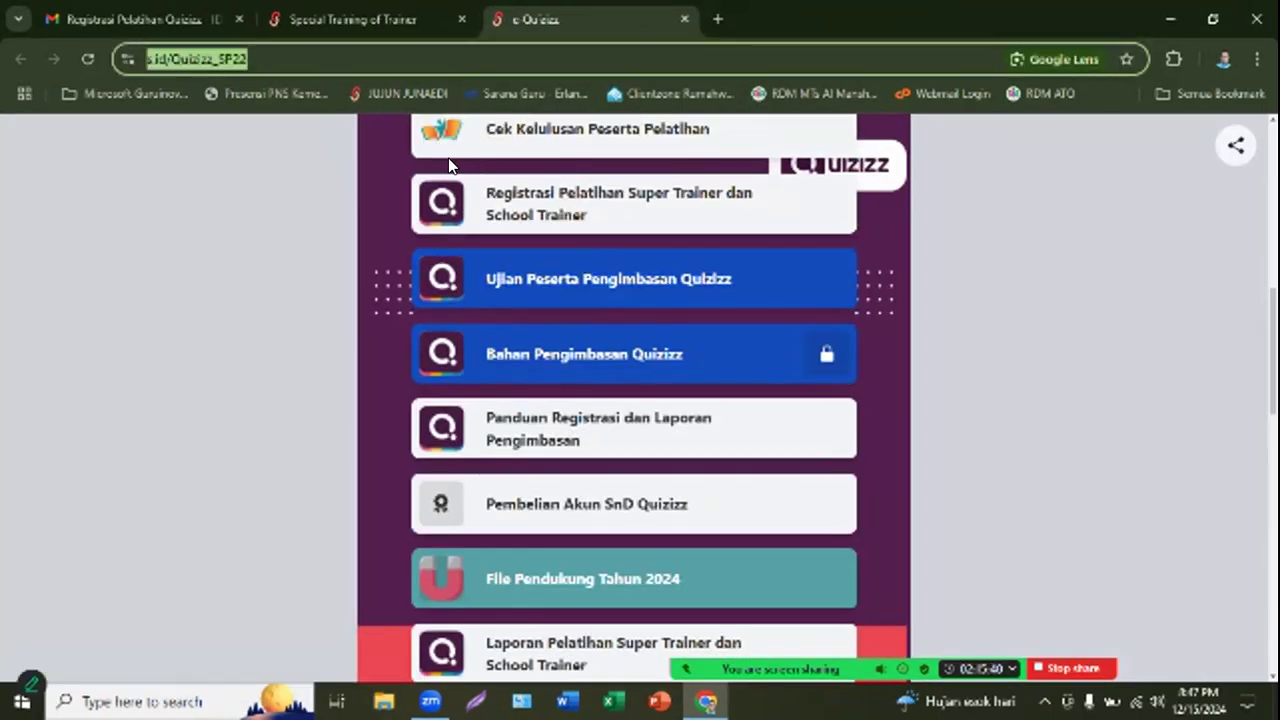
left_click(315, 140)
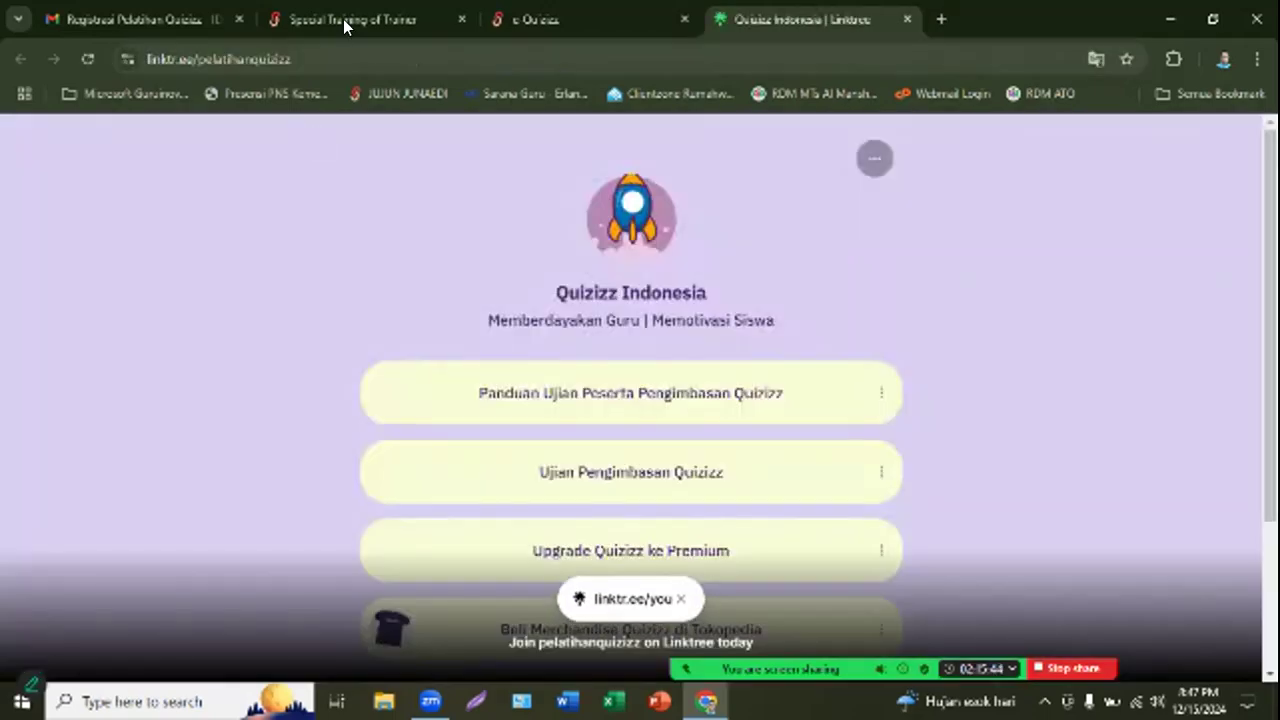
scroll(304, 175, "down", 1)
key("Tab")
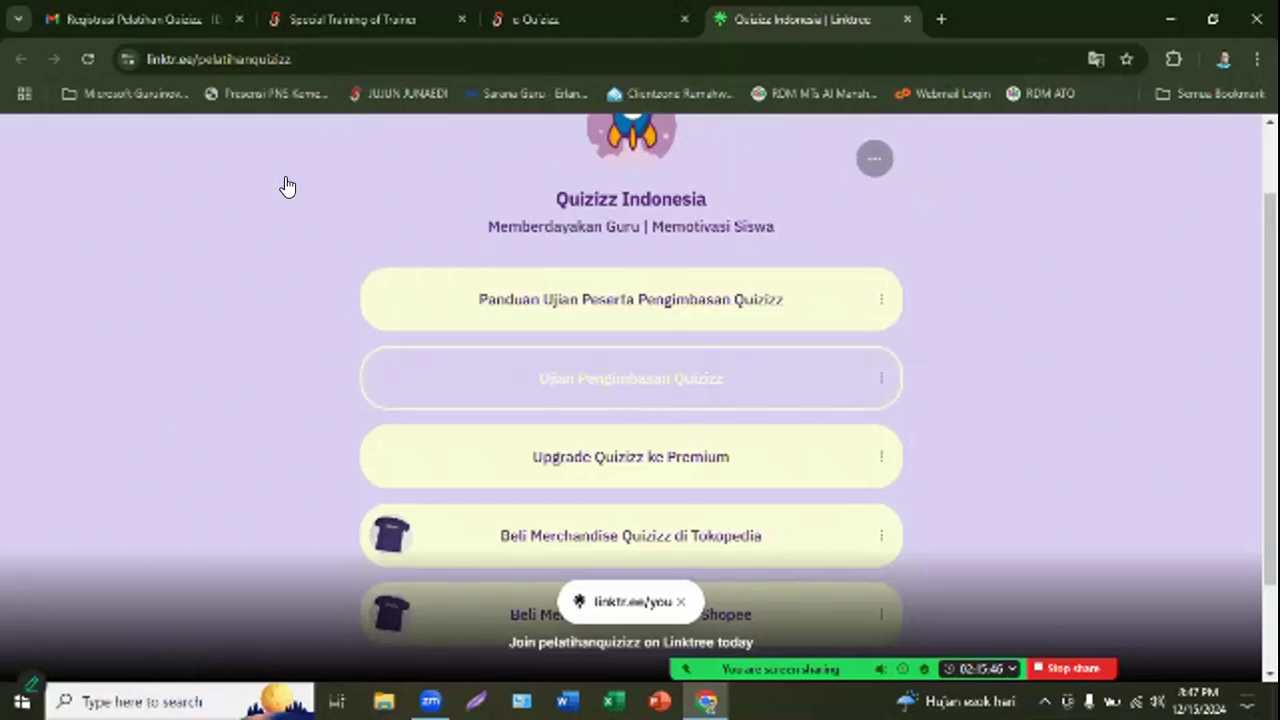
key("Return")
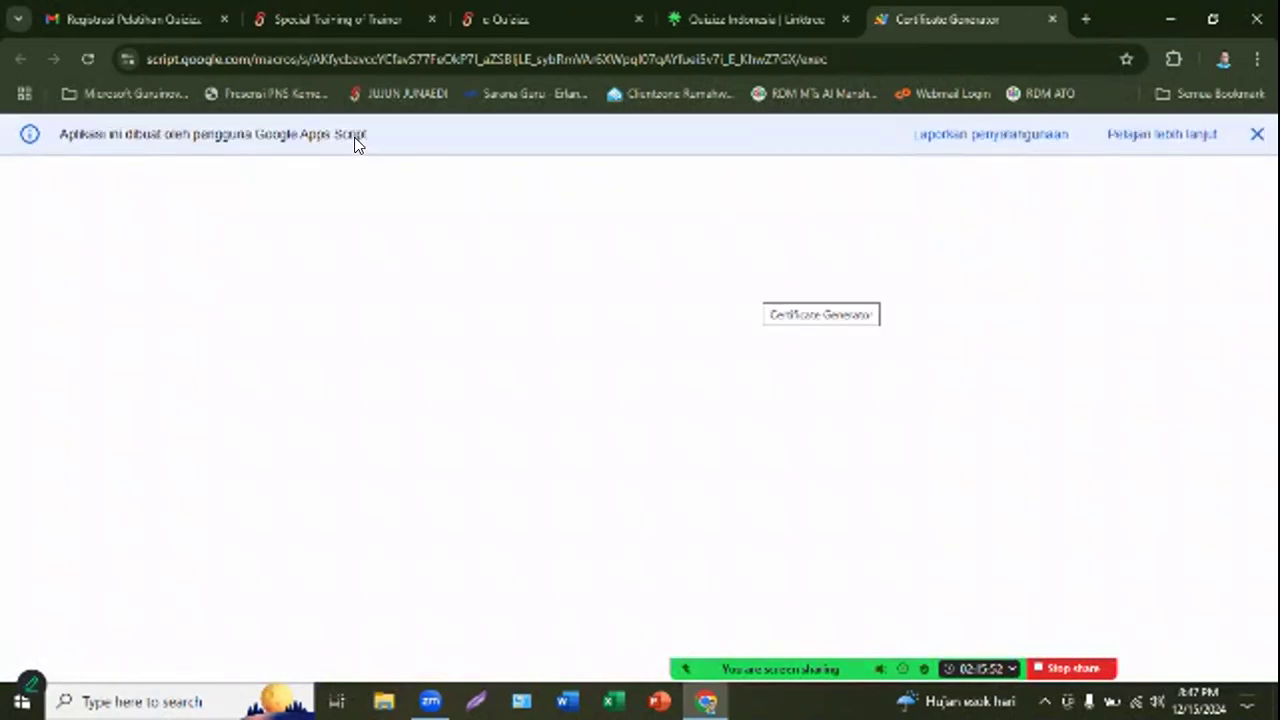
Fill in the participant's full name, email and phone number on the certificate form using the saved autofill details
scroll(382, 165, "down", 4)
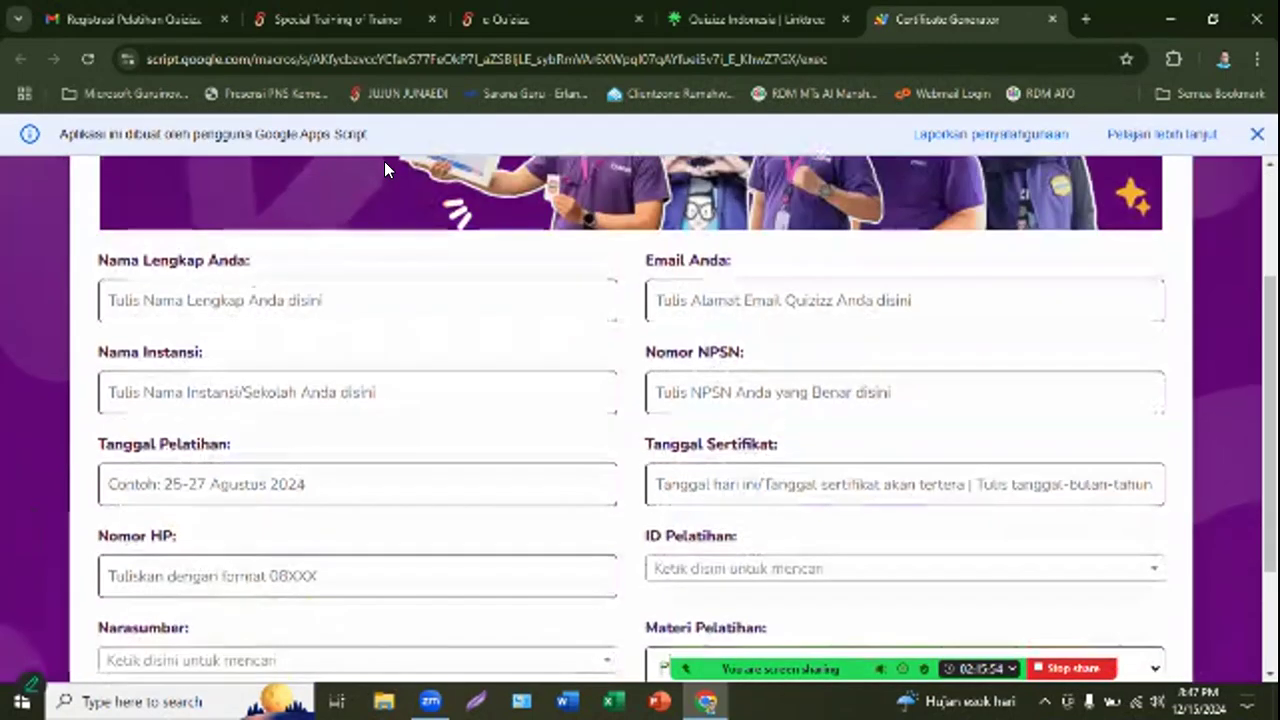
scroll(388, 167, "up", 1)
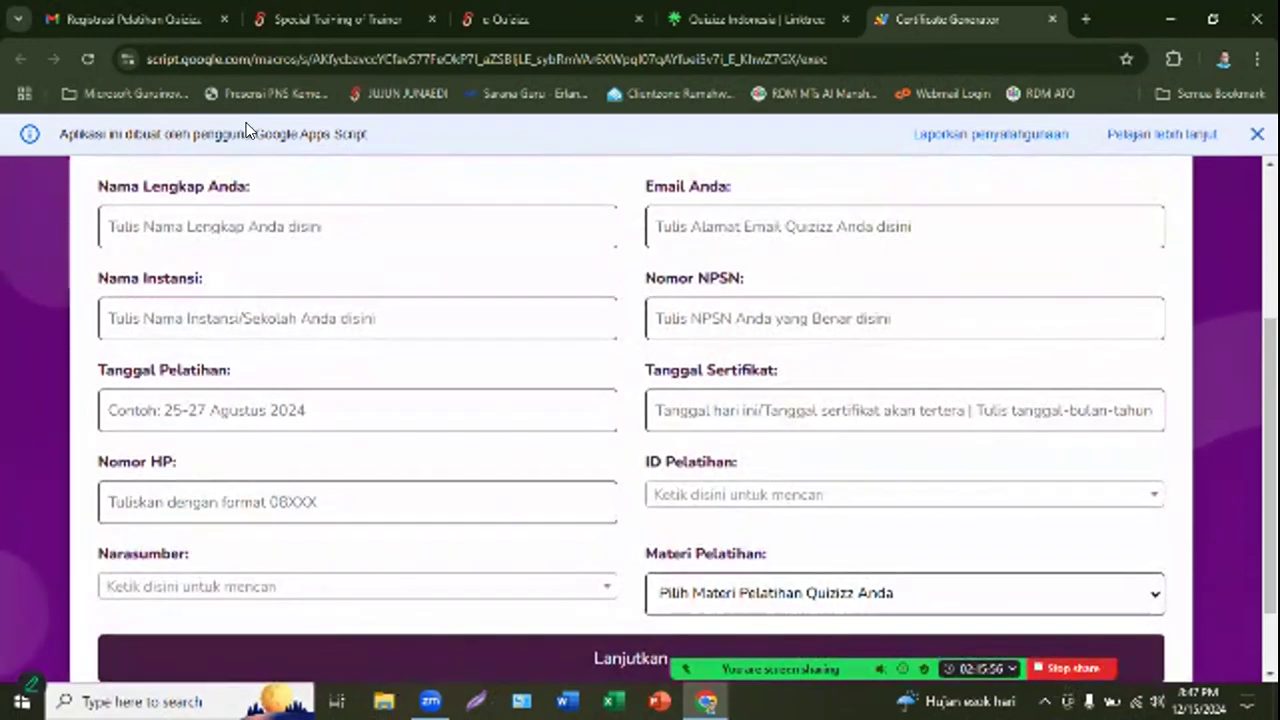
left_click(175, 226)
left_click(290, 285)
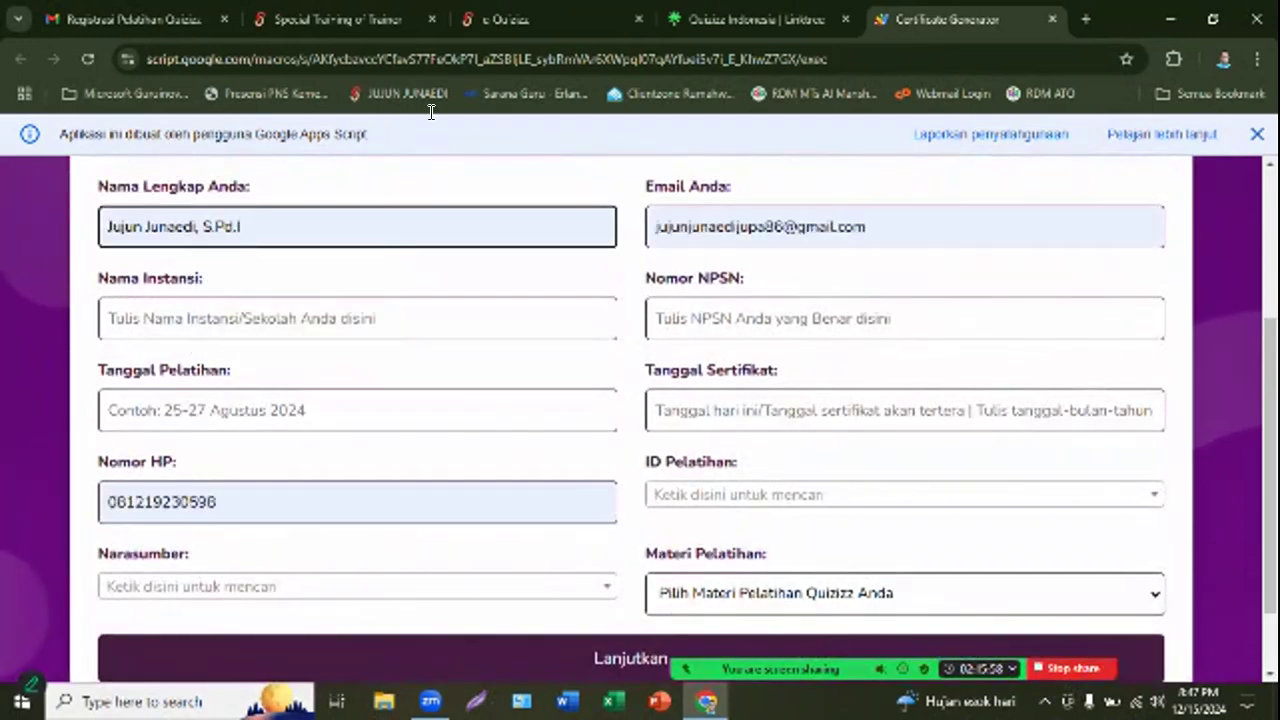
Fill in the school's NPSN number on the certificate form using the saved autofill suggestion
left_click(900, 227)
left_click(411, 318)
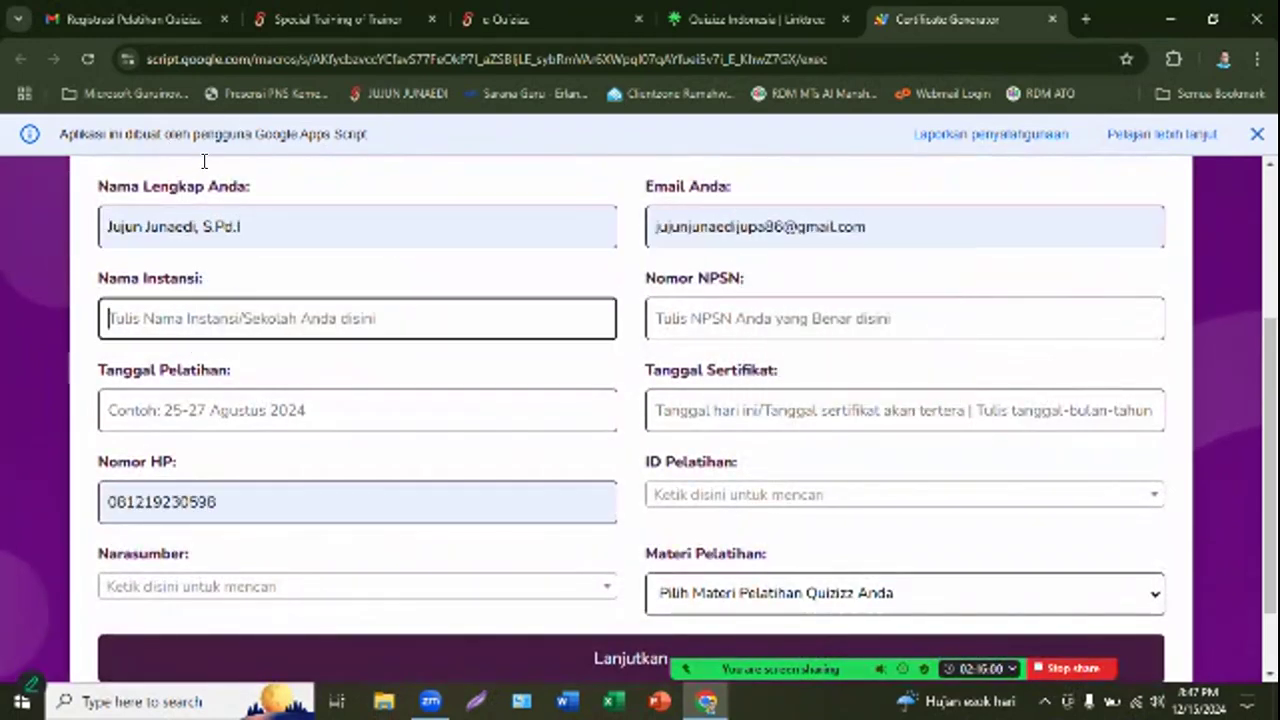
left_click(715, 320)
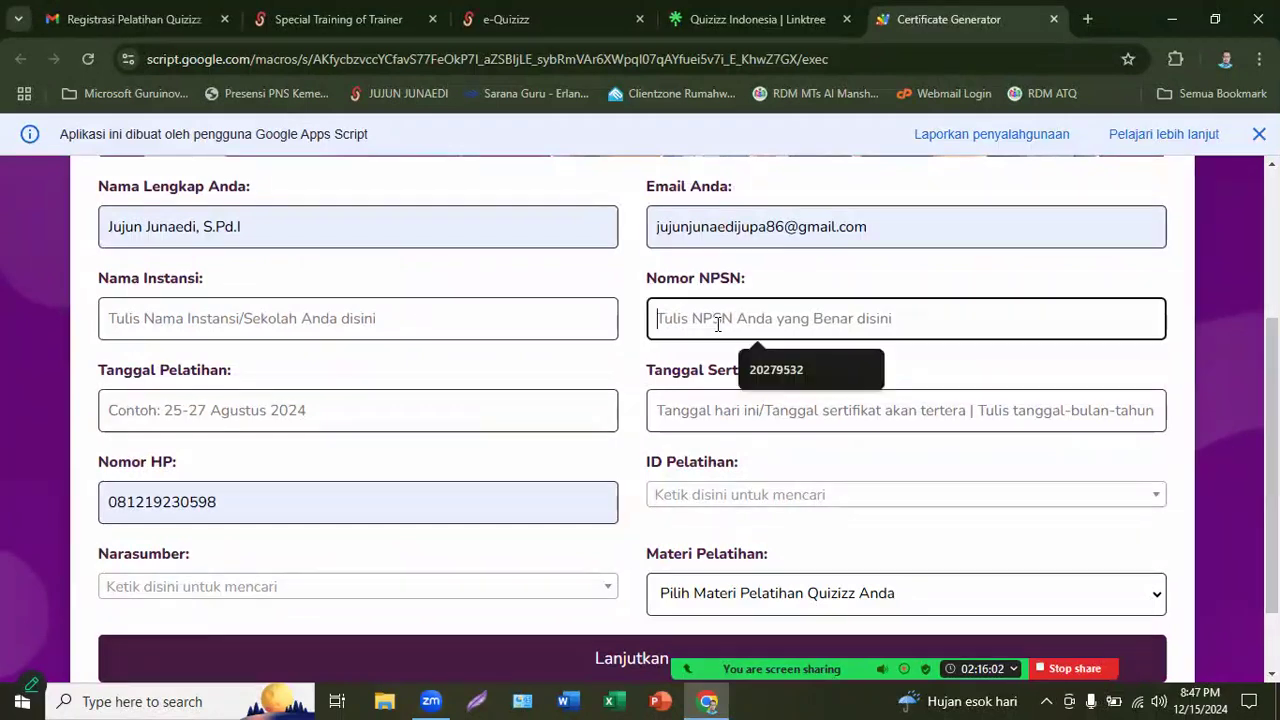
left_click(770, 368)
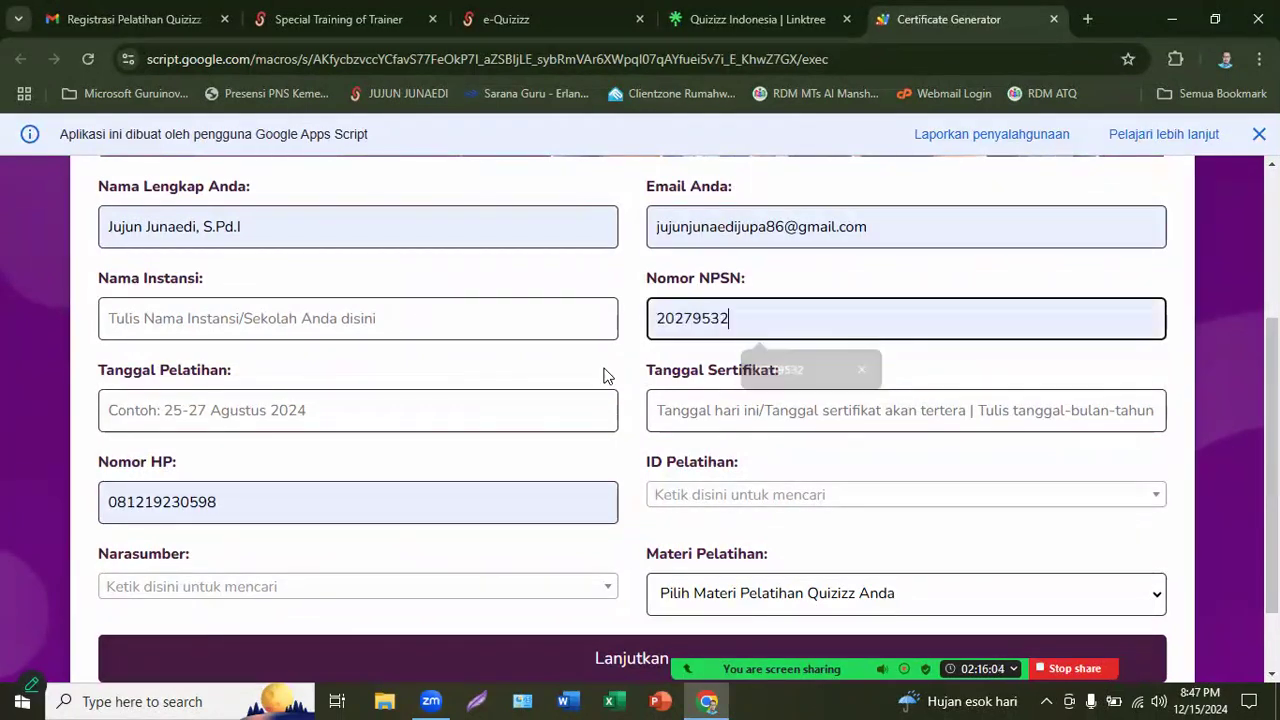
Enter 15-16 Desember 2024 as the training date and 17 Desember 2024 as the certificate date
left_click(388, 405)
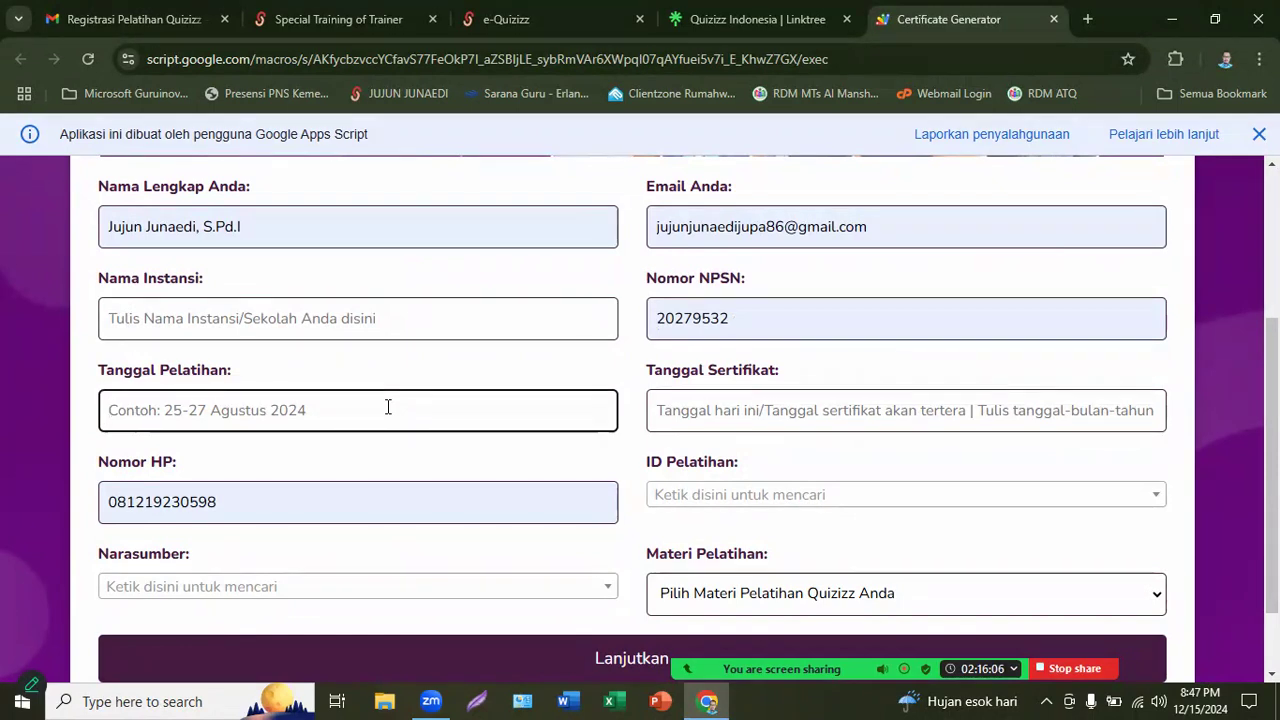
type("1-1")
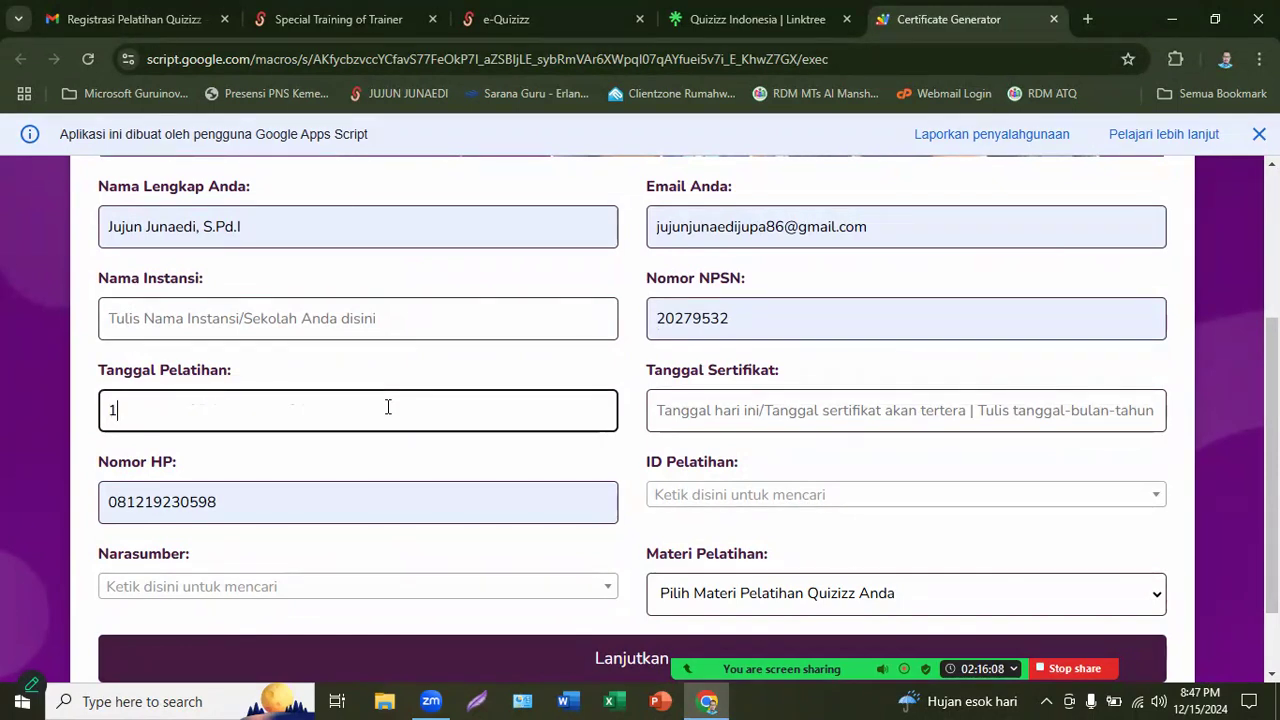
key("BackSpace")
key("BackSpace")
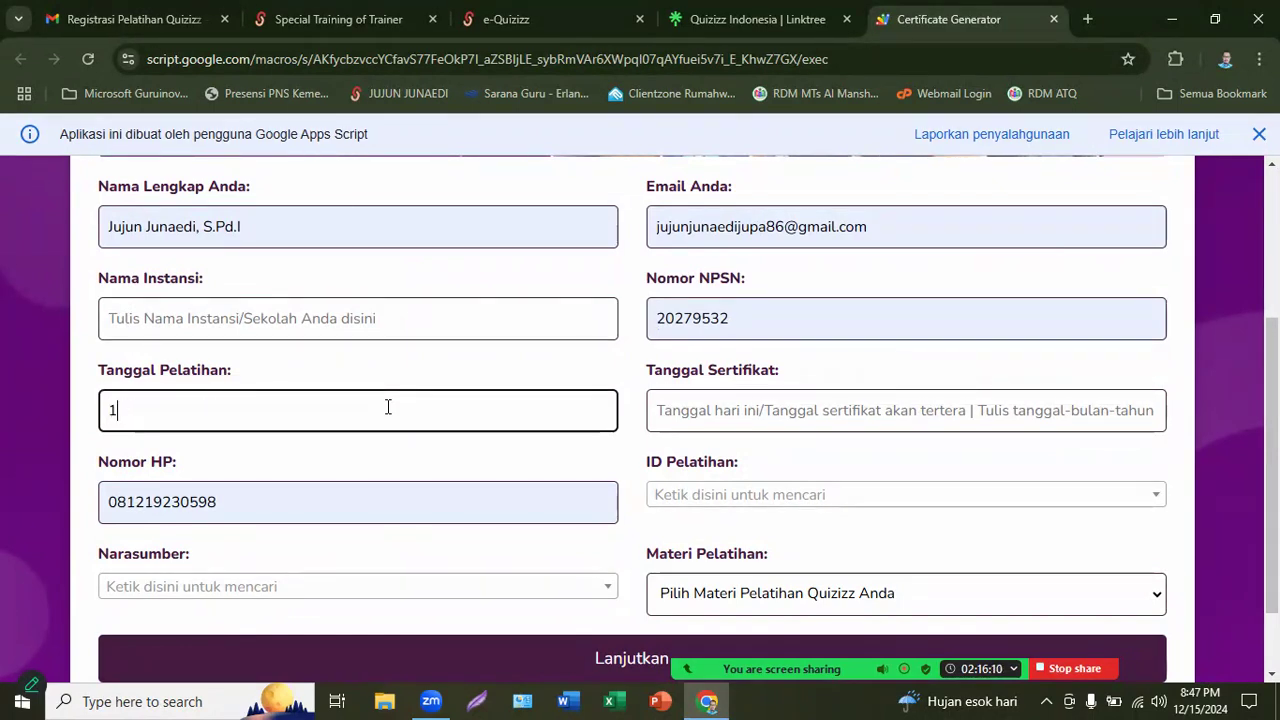
type("5-1")
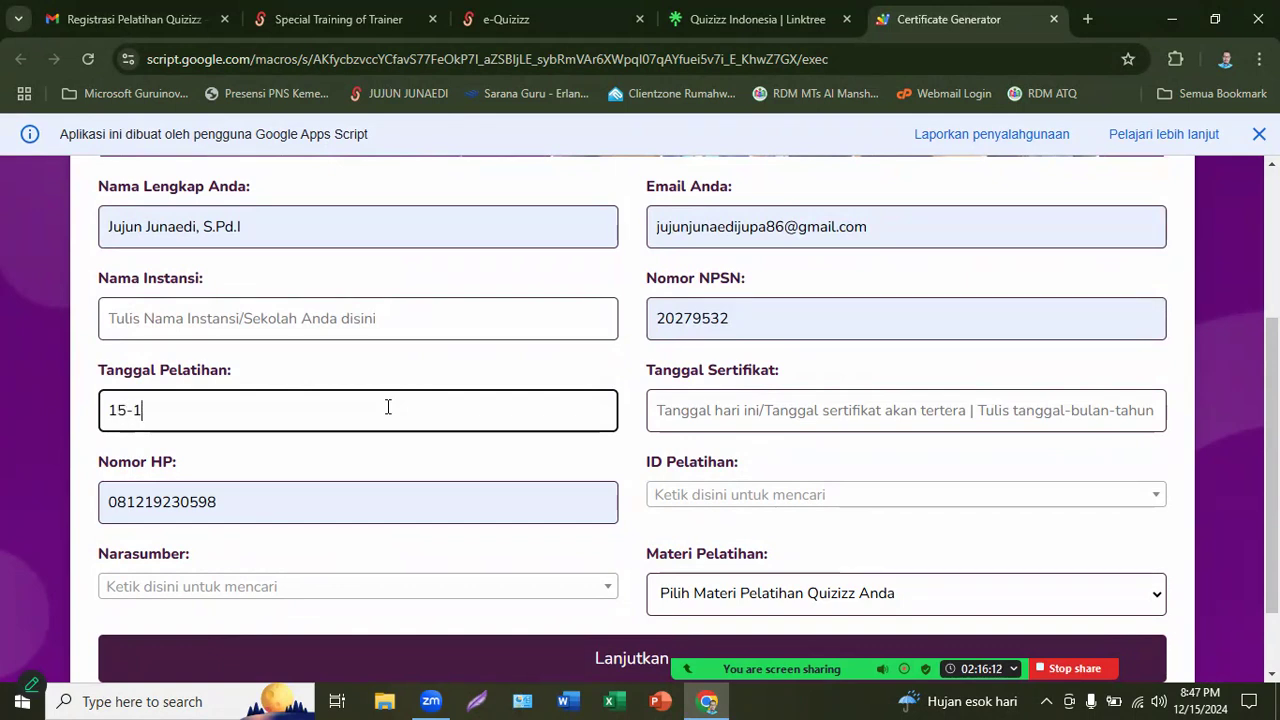
type("6 Dee")
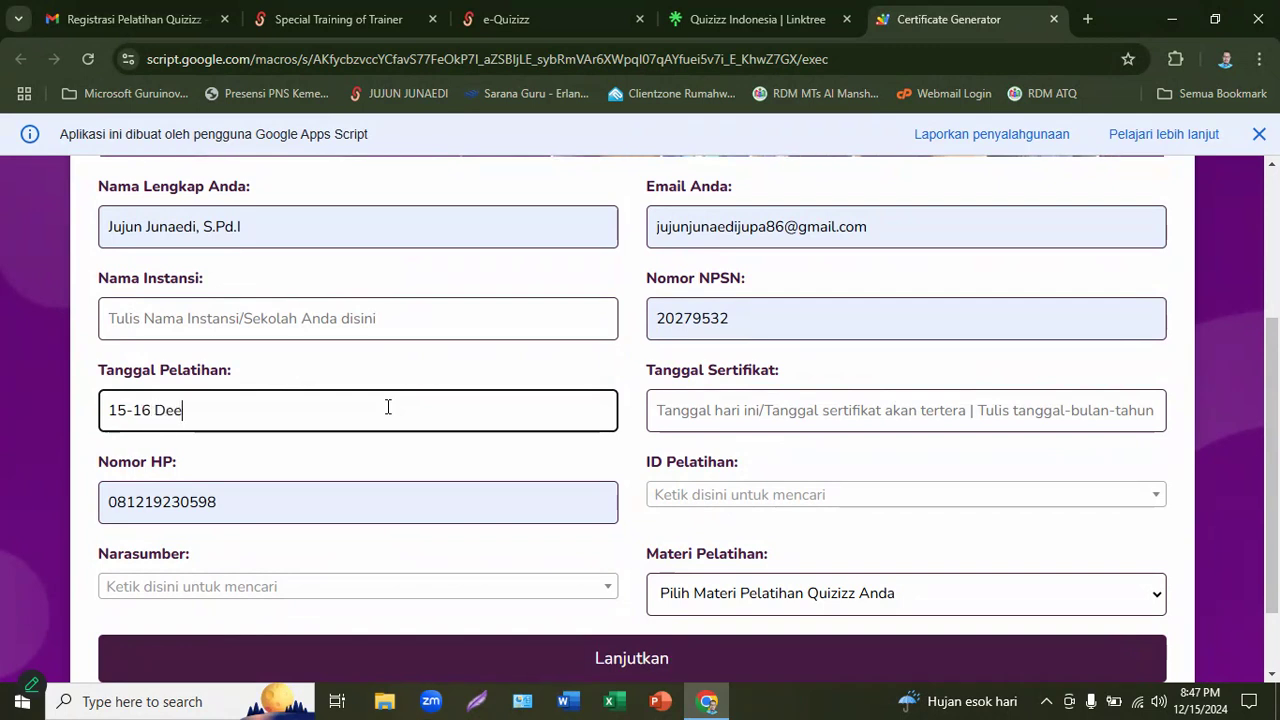
key("BackSpace")
type("sem")
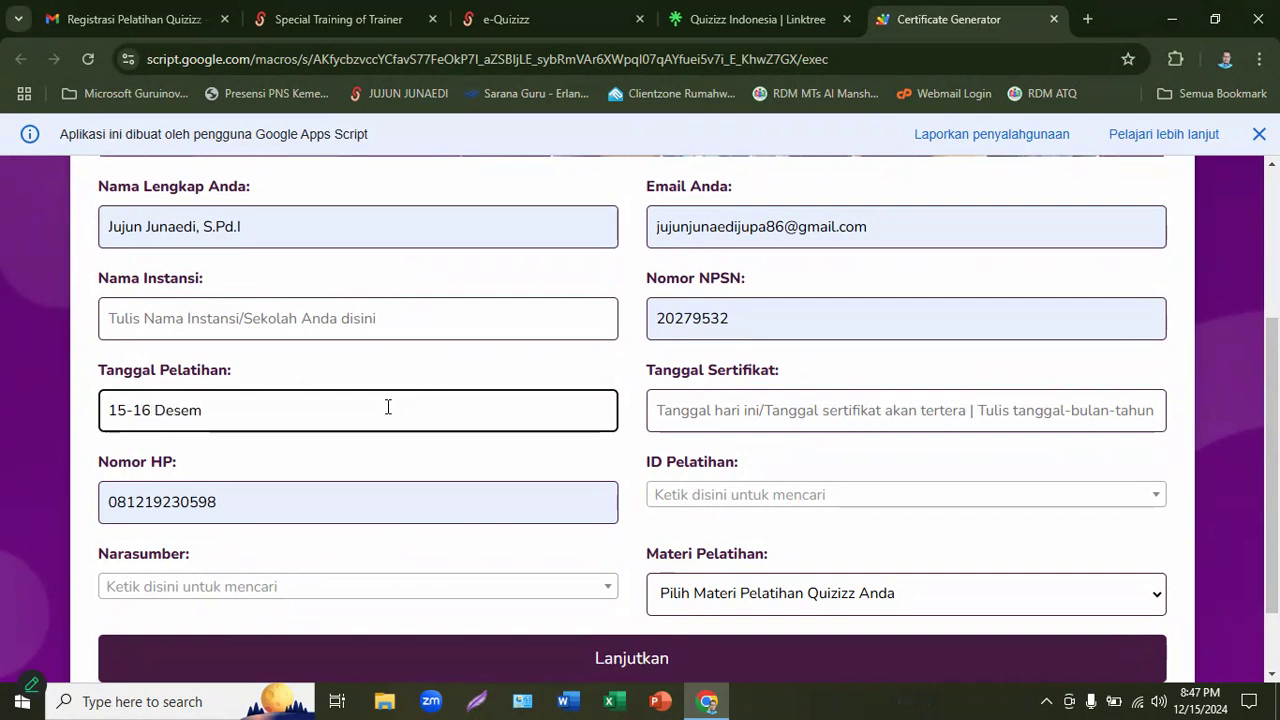
type("ber 2024")
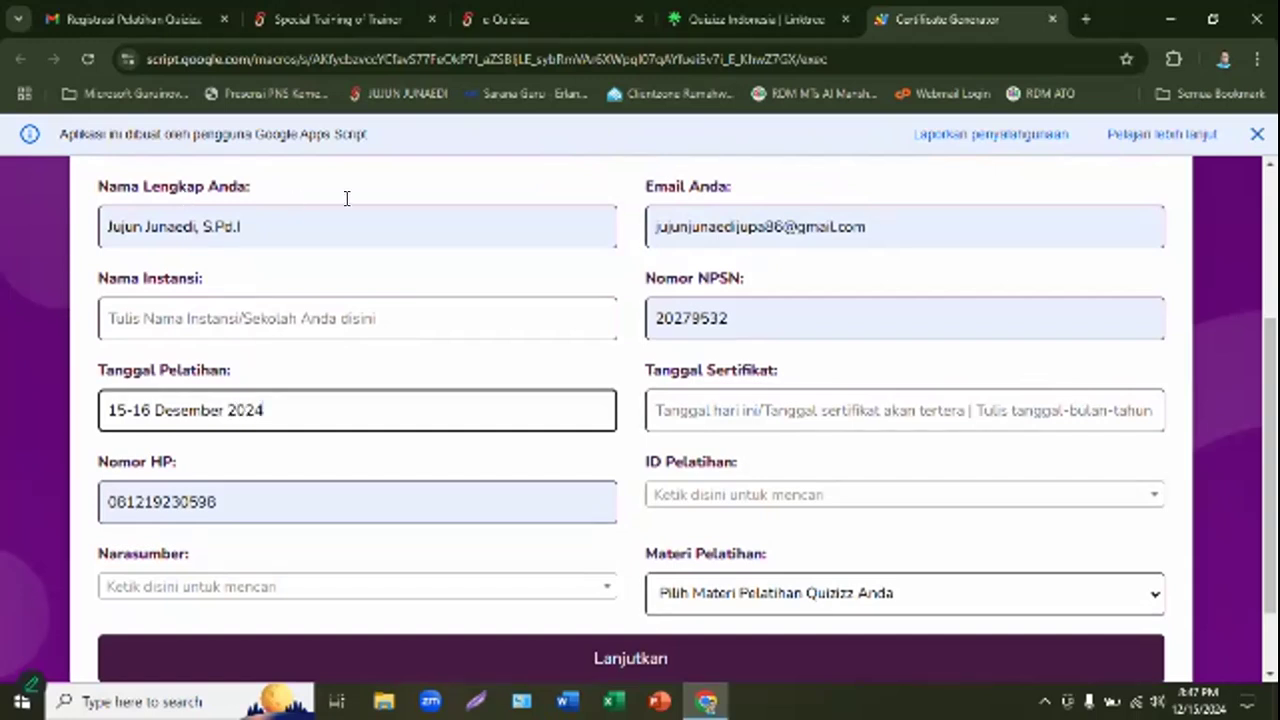
key("Tab")
type("17 Desember 2024")
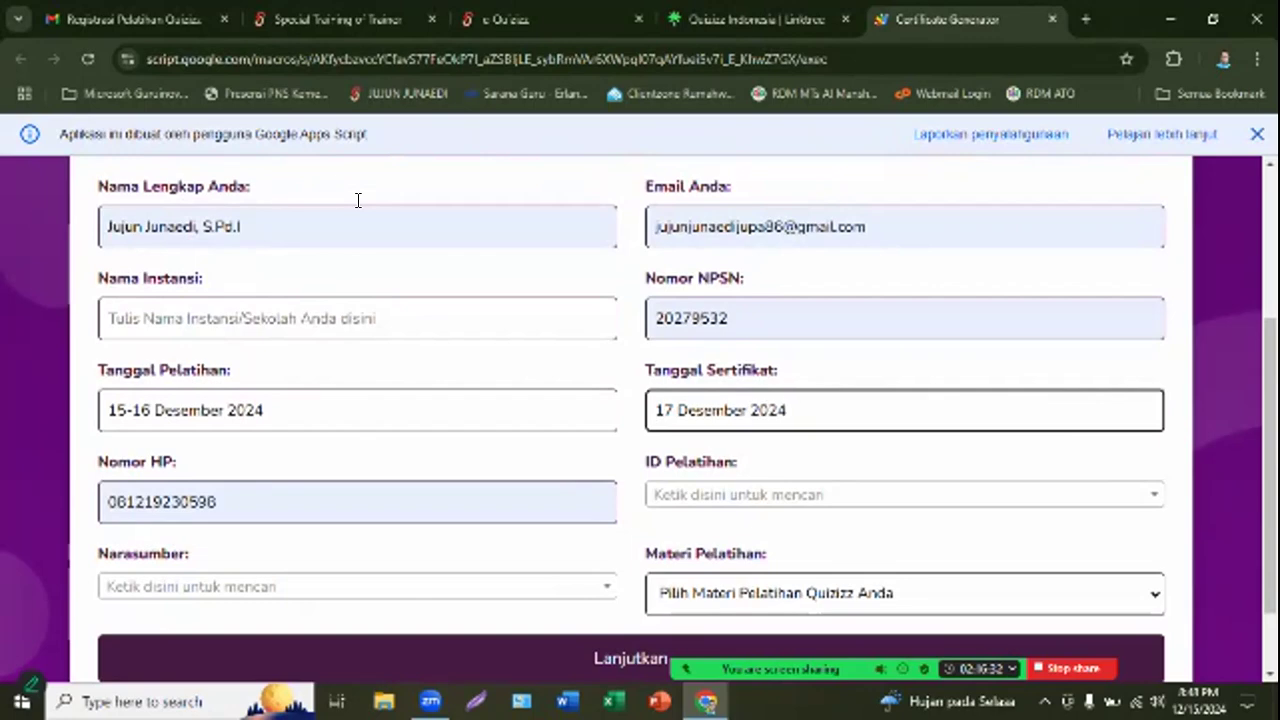
Search the Narasumber list for the speaker's name and select the matching speaker
left_click(563, 471)
scroll(466, 469, "down", 1)
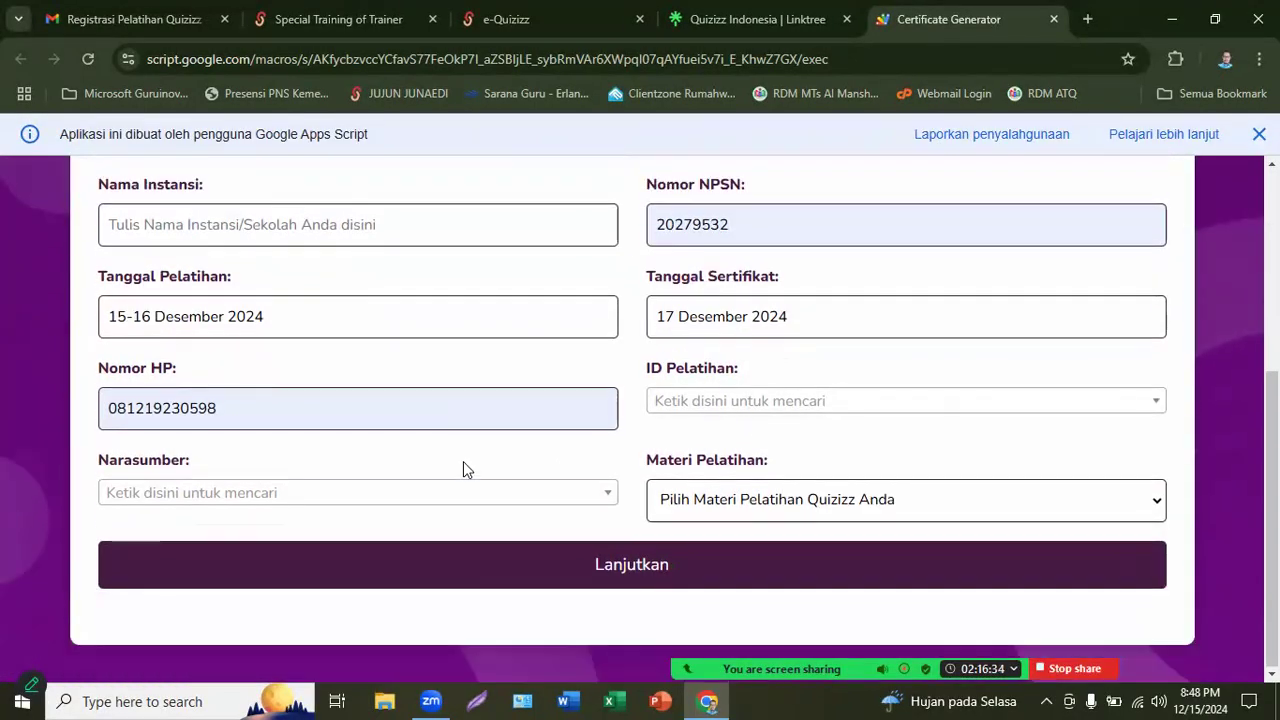
left_click(392, 492)
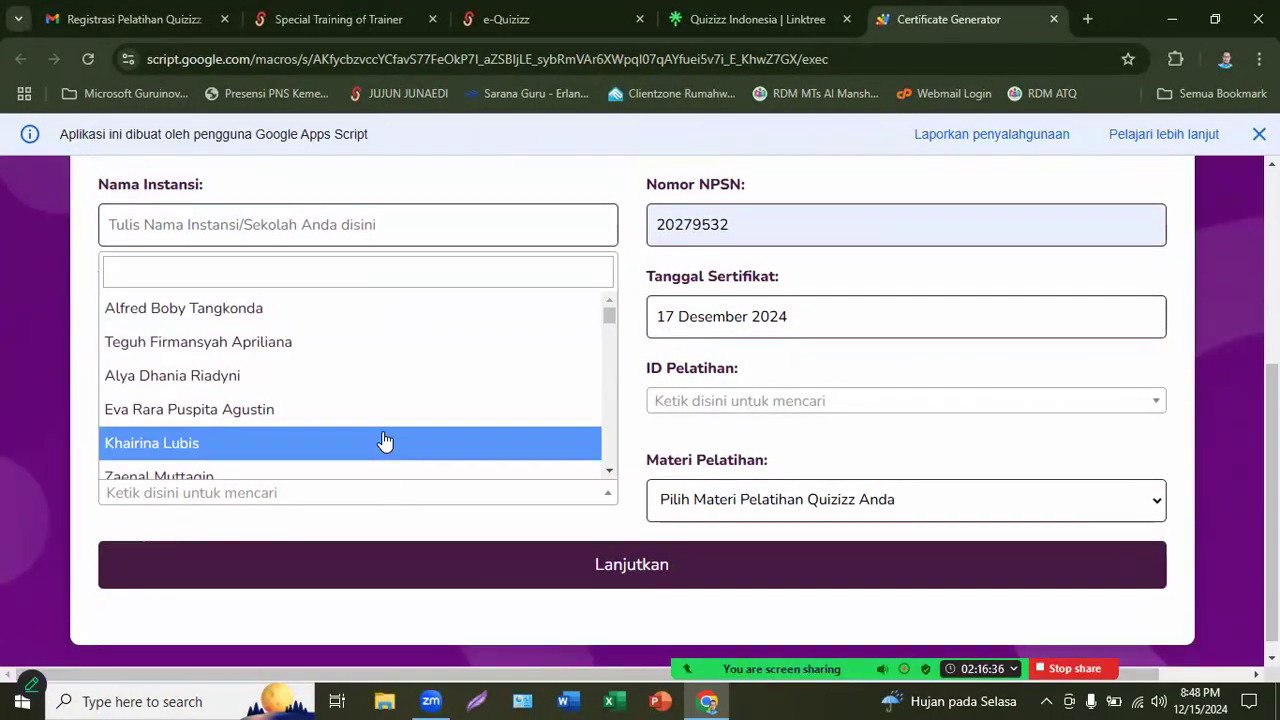
left_click(189, 270)
type("ju")
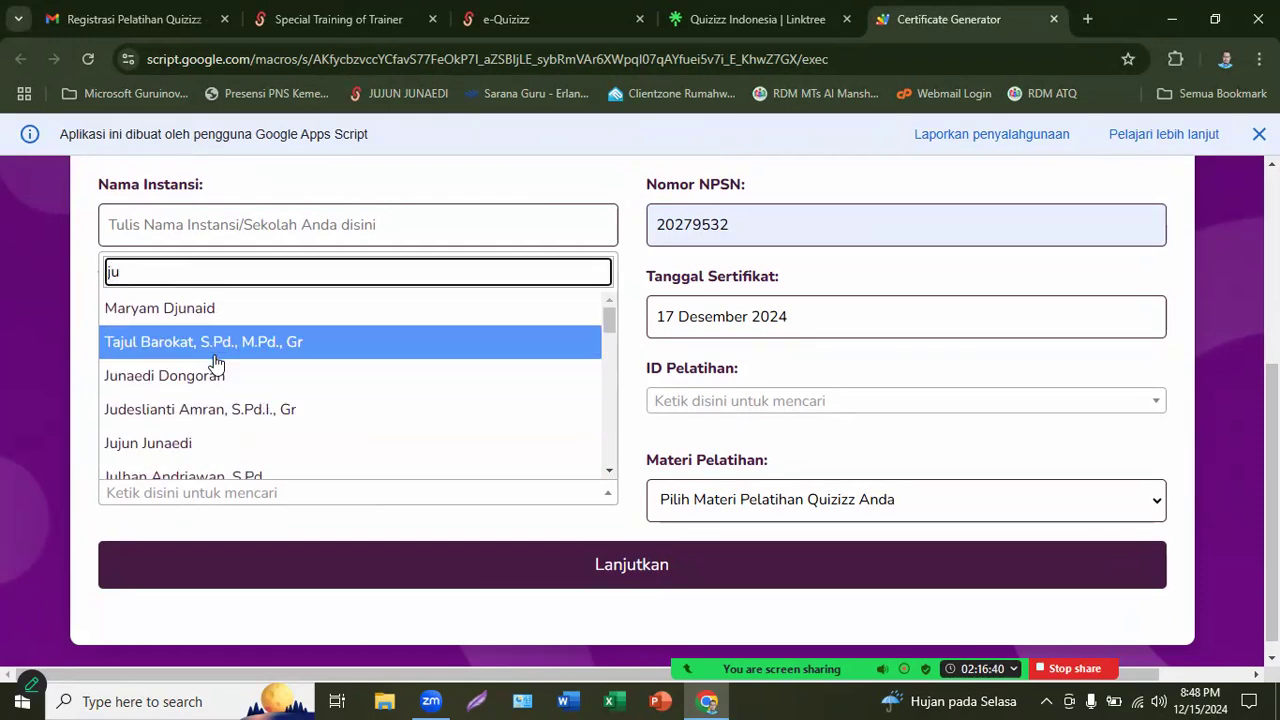
type("ju")
left_click(181, 460)
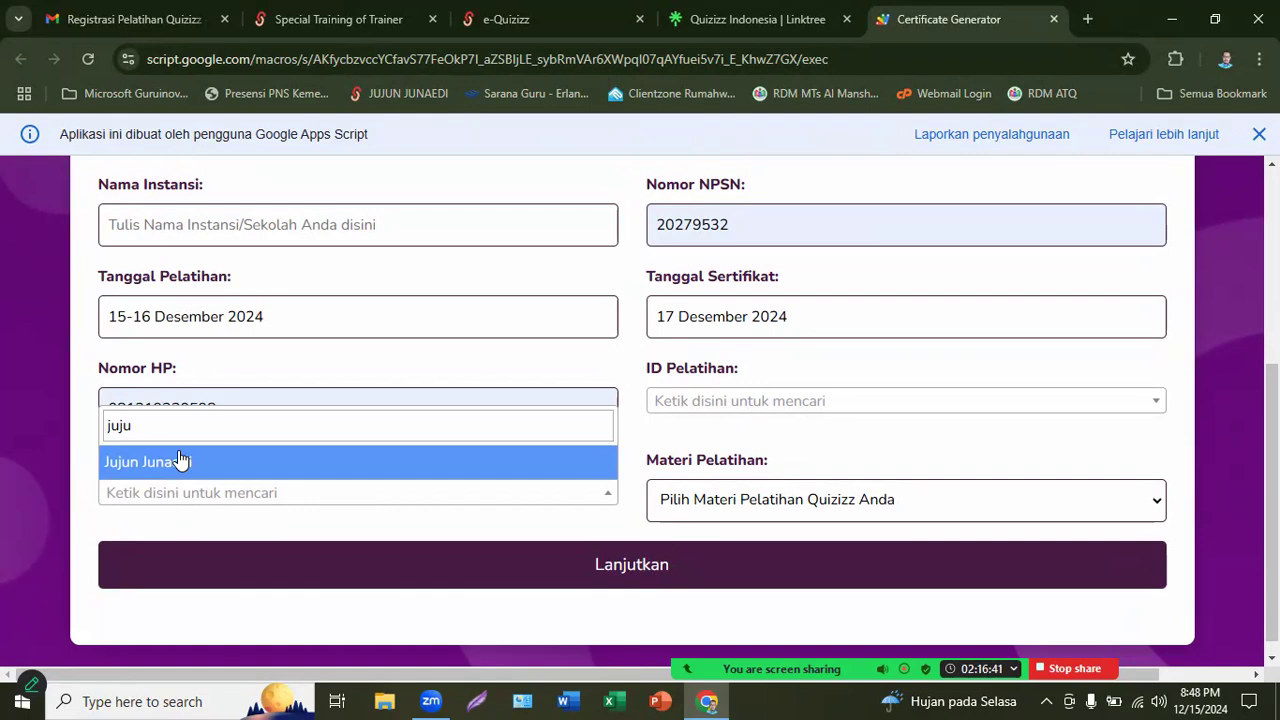
Choose PQ2297 near the end of the ID Pelatihan list as the training ID
left_click(731, 405)
scroll(968, 590, "down", 10)
scroll(968, 590, "down", 20)
scroll(1060, 610, "down", 10)
left_click_drag(1156, 488, 1156, 617)
key("Up")
key("Up")
key("Up")
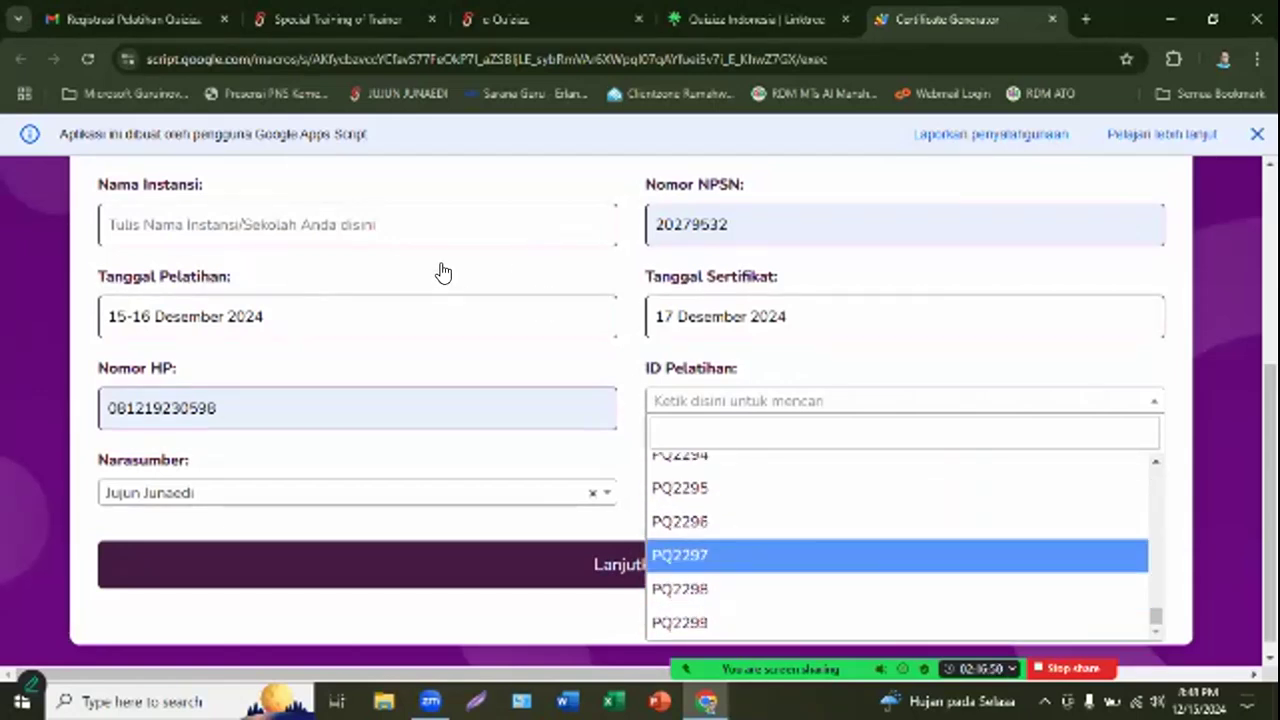
key("Down")
key("Down")
key("Up")
key("Up")
key("Return")
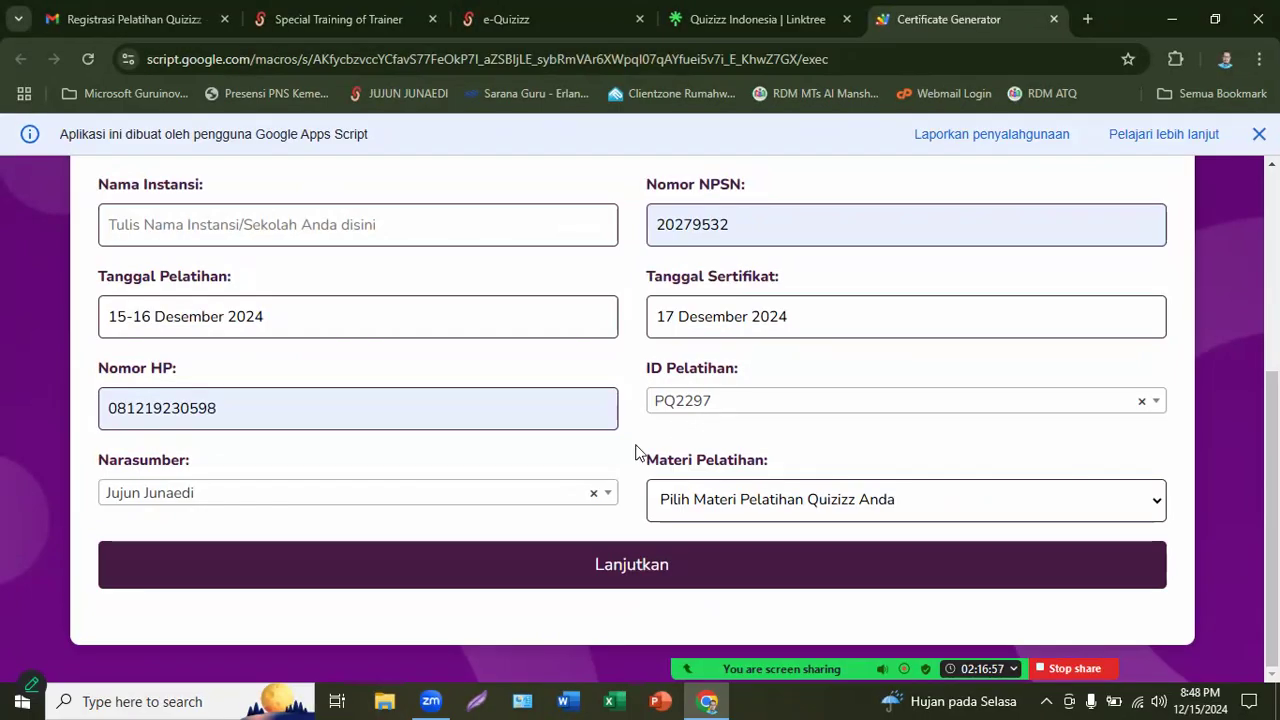
Set Materi Pelatihan to I. Optimalisasi Quizizz dengan Akun Belajar.id and look over the additional upload and link fields
left_click(765, 502)
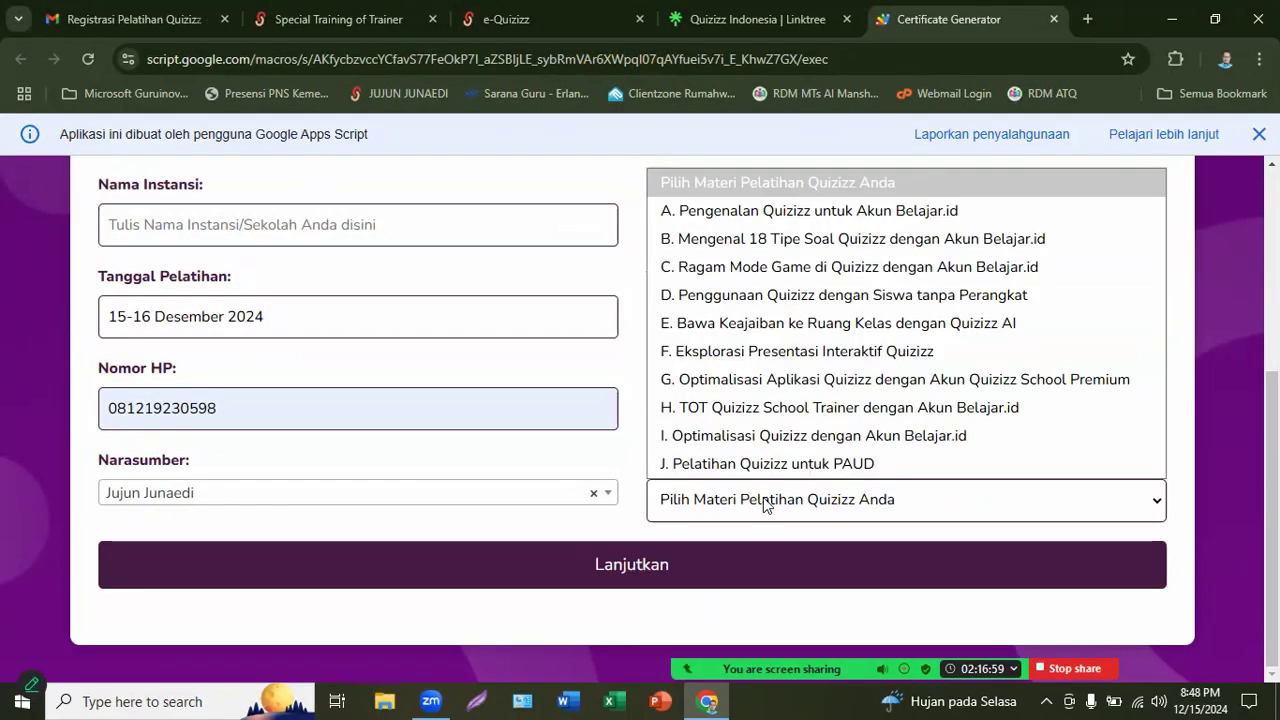
left_click(831, 440)
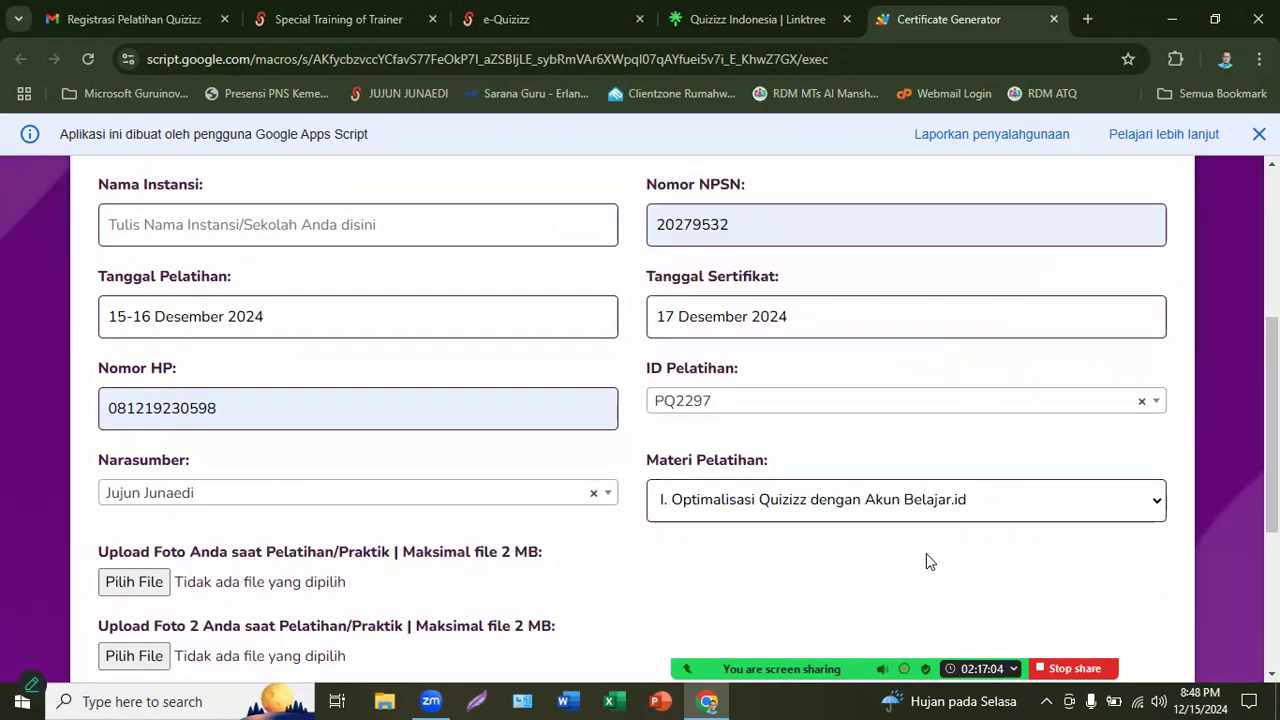
scroll(928, 557, "down", 2)
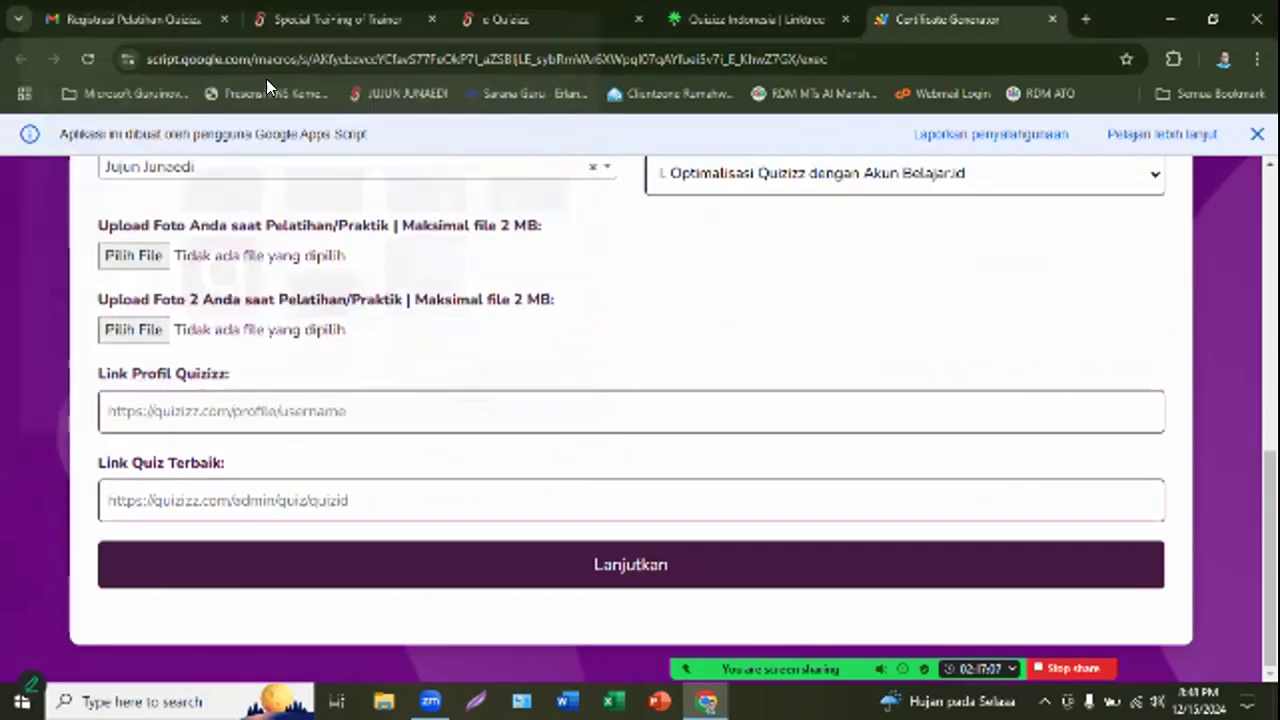
scroll(230, 170, "up", 2)
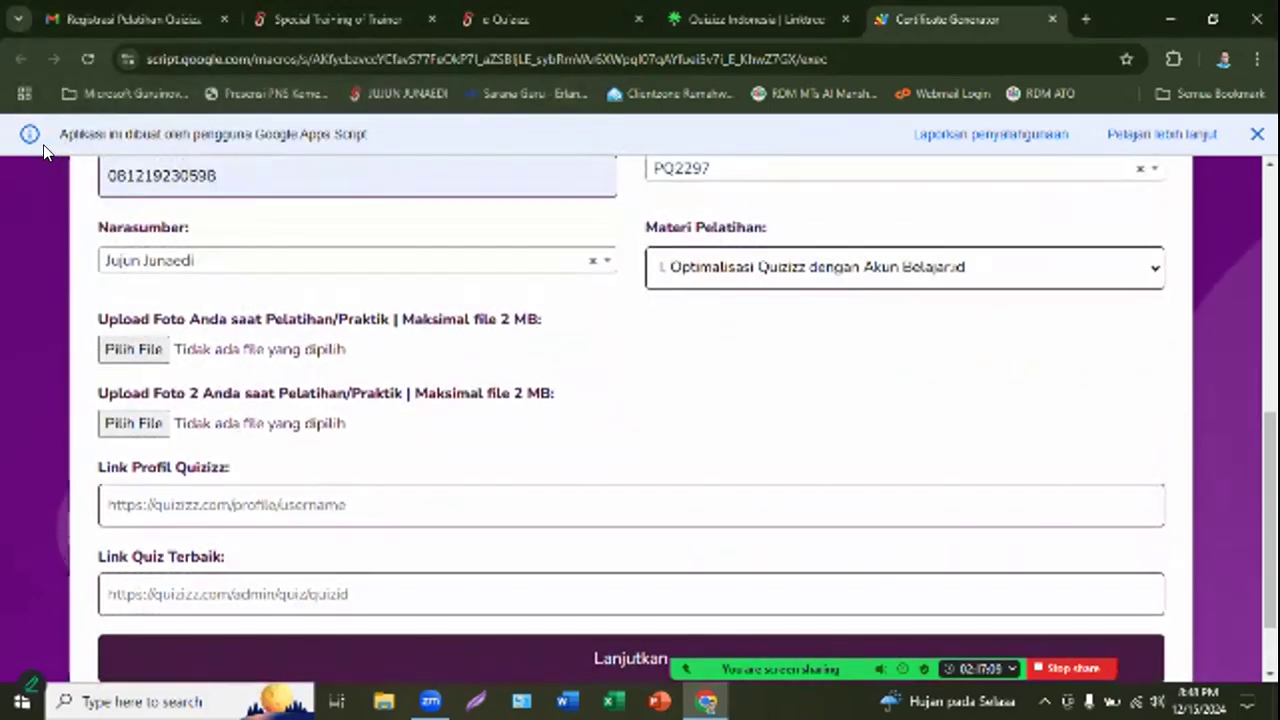
Examine the two training photo upload fields, opening the file chooser for each and cancelling without choosing a file
left_click_drag(44, 150, 268, 182)
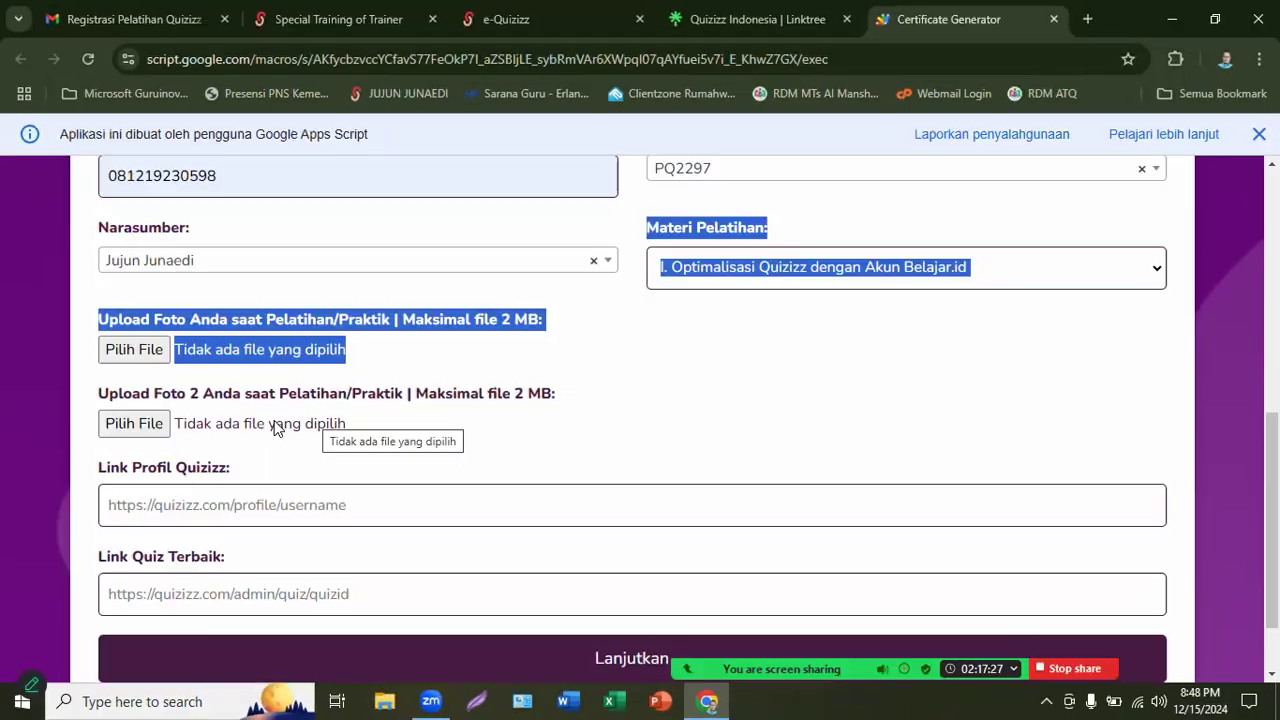
left_click(551, 399)
left_click_drag(551, 399, 97, 395)
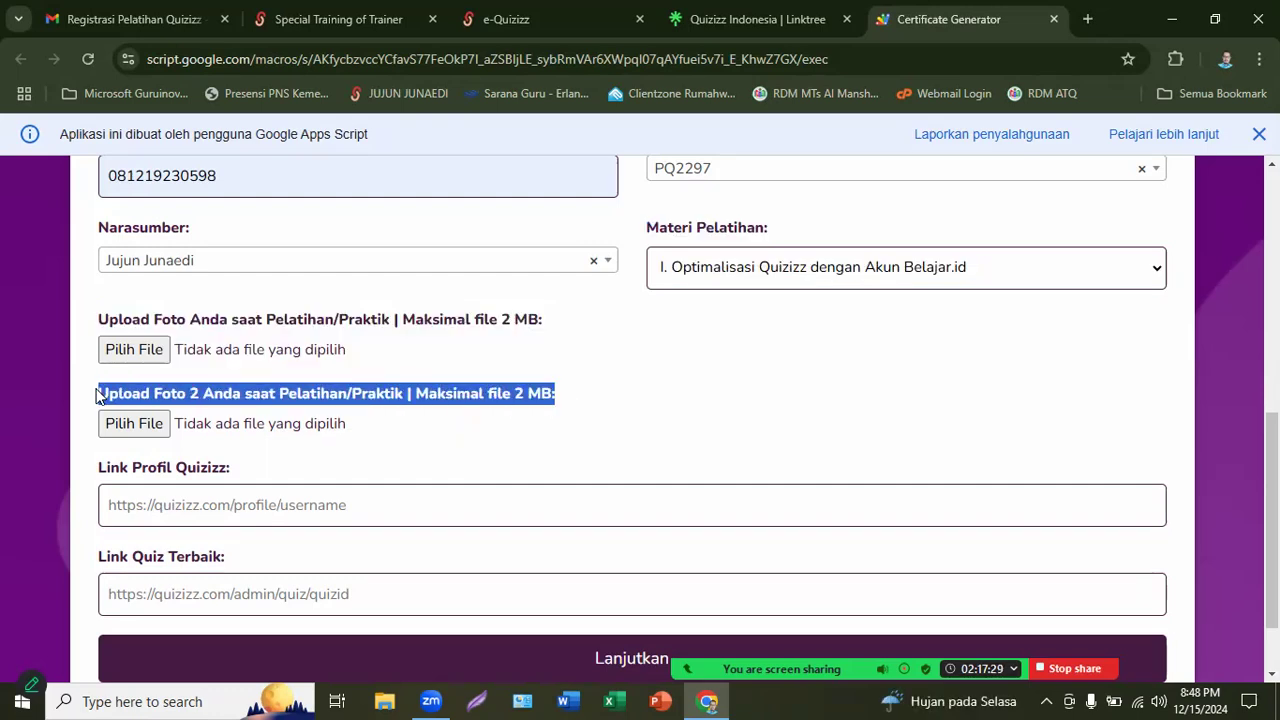
left_click(149, 349)
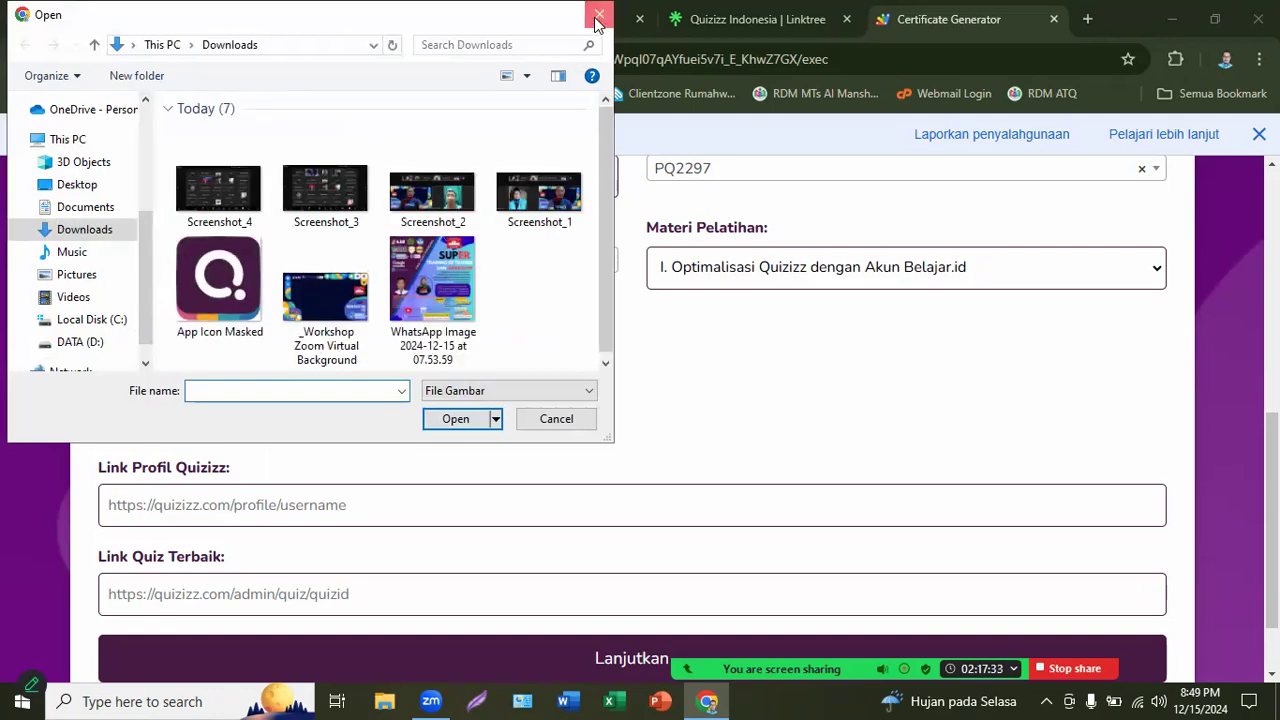
left_click(597, 20)
left_click(714, 394)
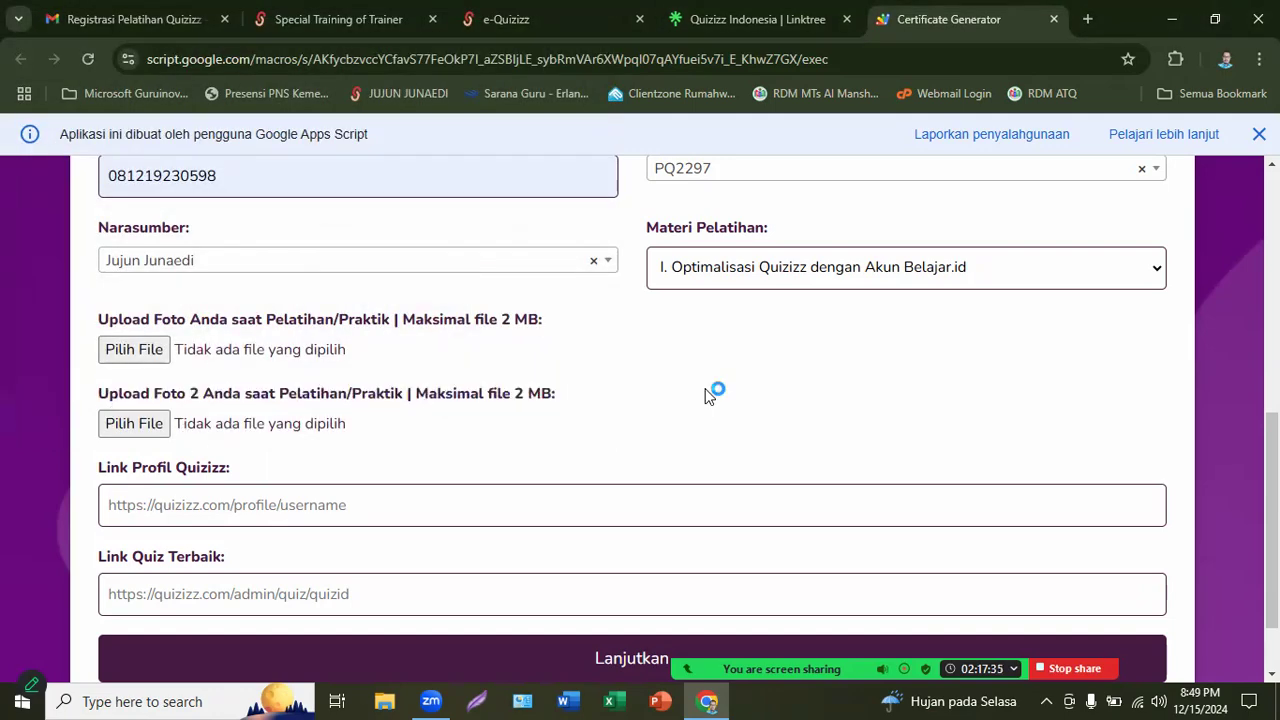
left_click(134, 423)
left_click(555, 419)
Examine the Link Profil Quizizz and Link Quiz Terbaik fields and the link formats they expect
scroll(500, 420, "down", 1)
left_click(249, 427)
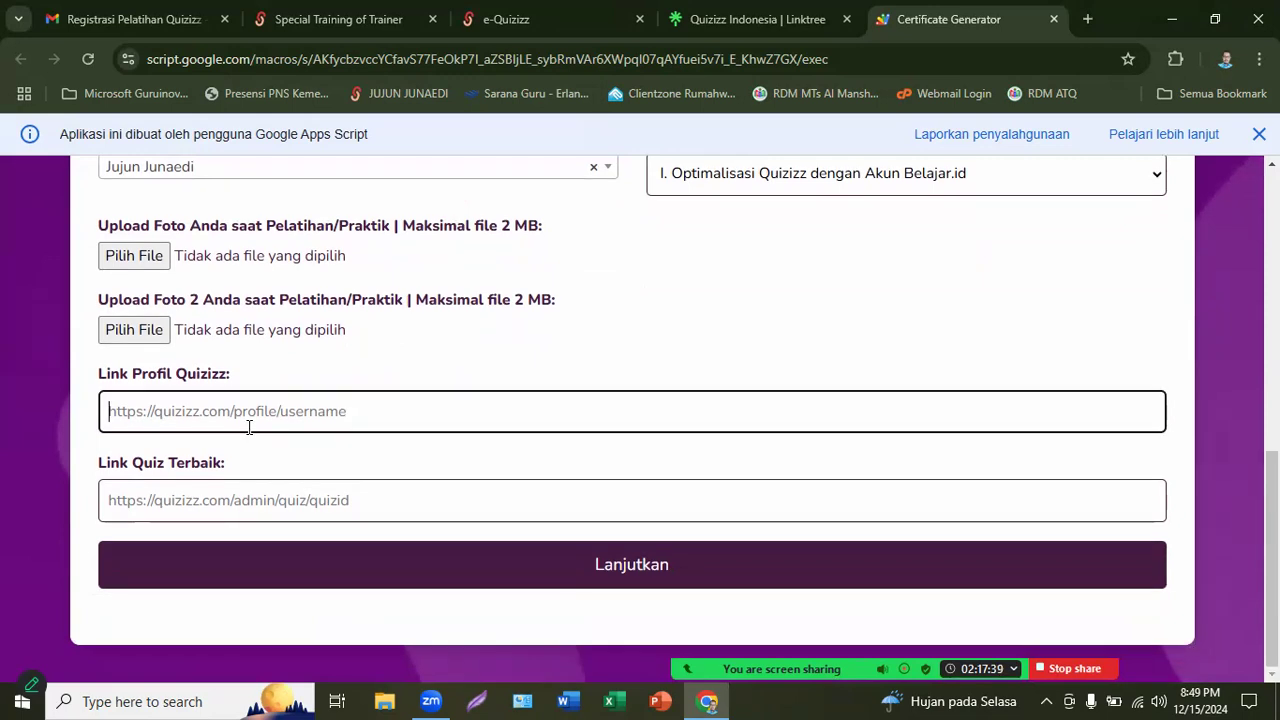
left_click(266, 500)
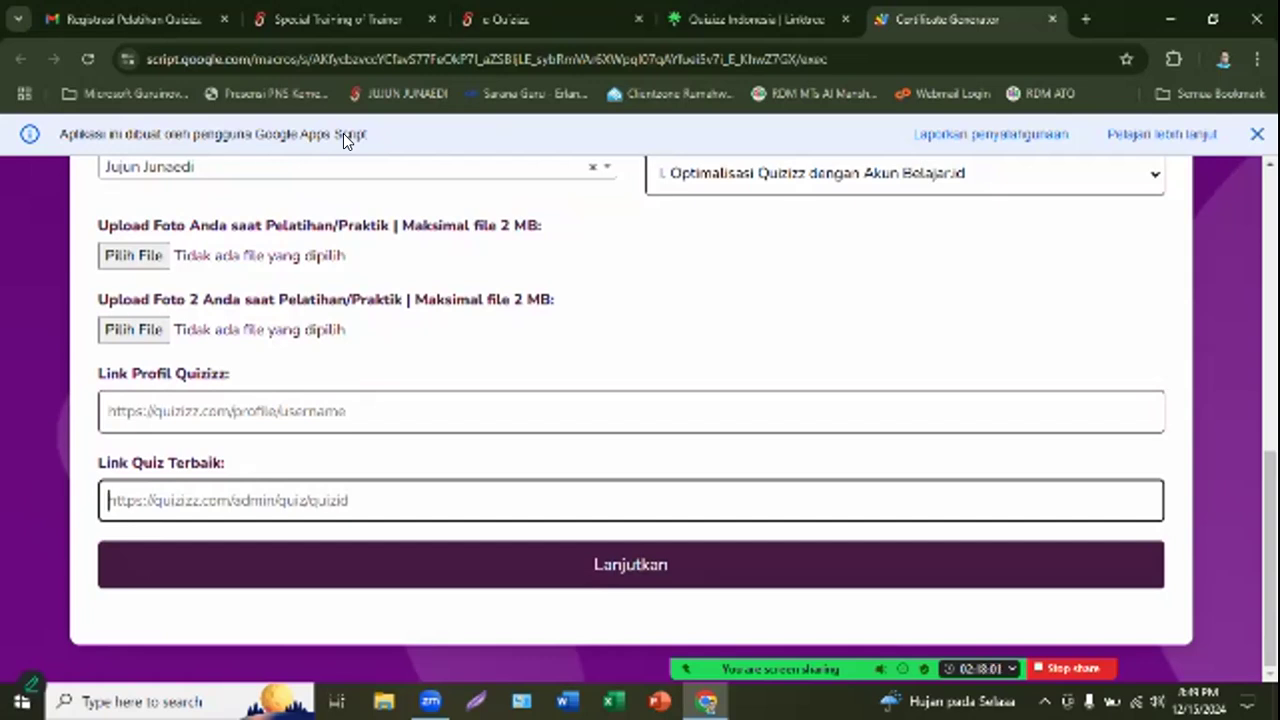
Enter "s" as the institution name and continue from the certificate form to the exam questions
left_click(343, 133)
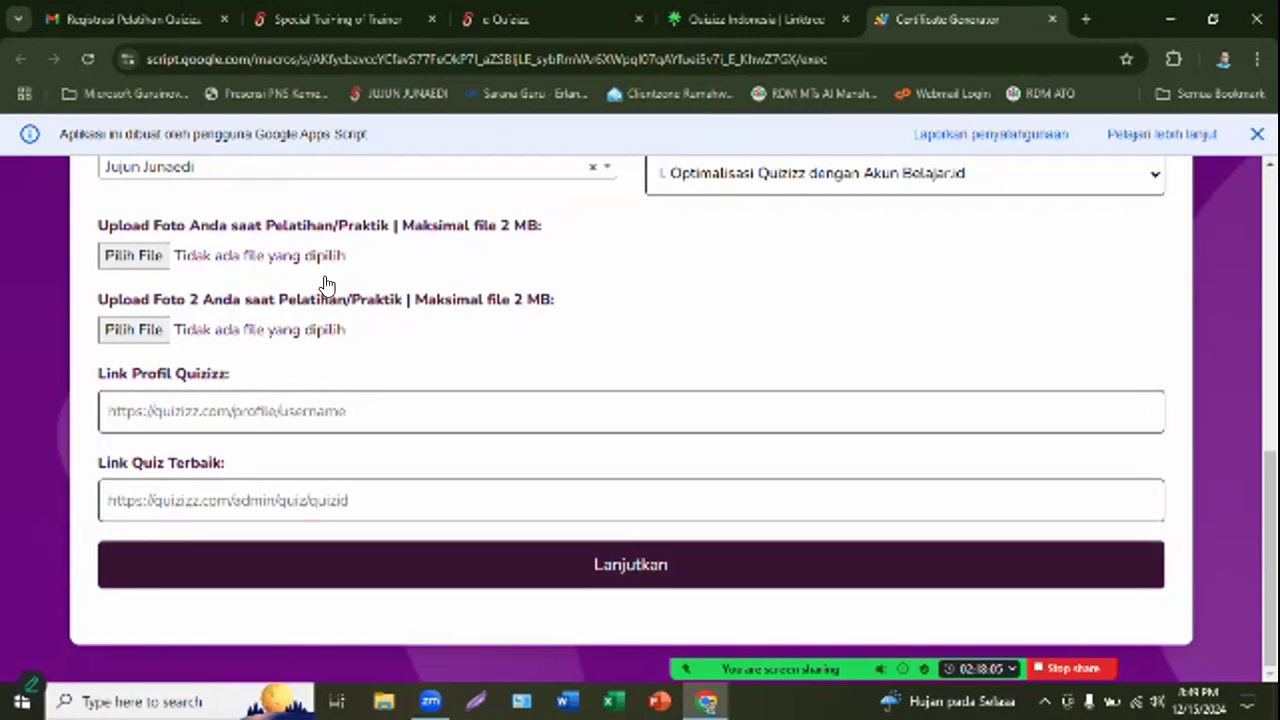
key("Return")
scroll(422, 321, "up", 5)
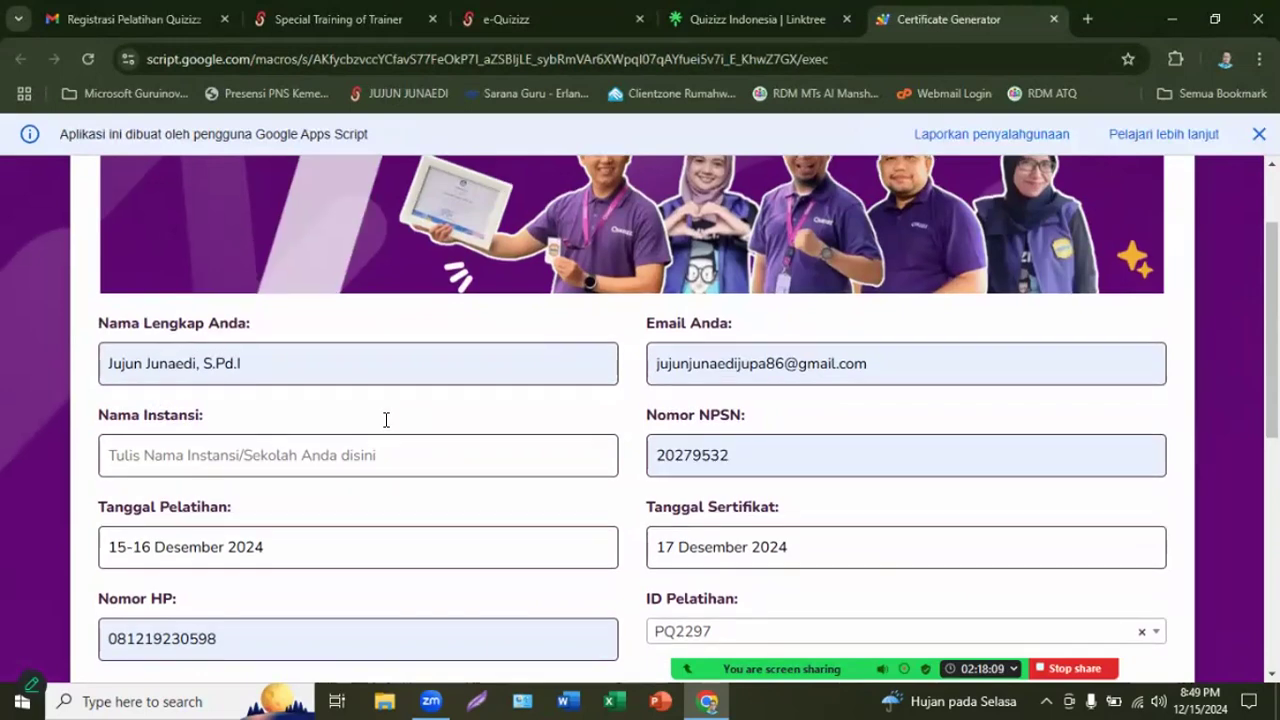
left_click(386, 420)
scroll(365, 320, "down", 1)
scroll(366, 380, "down", 5)
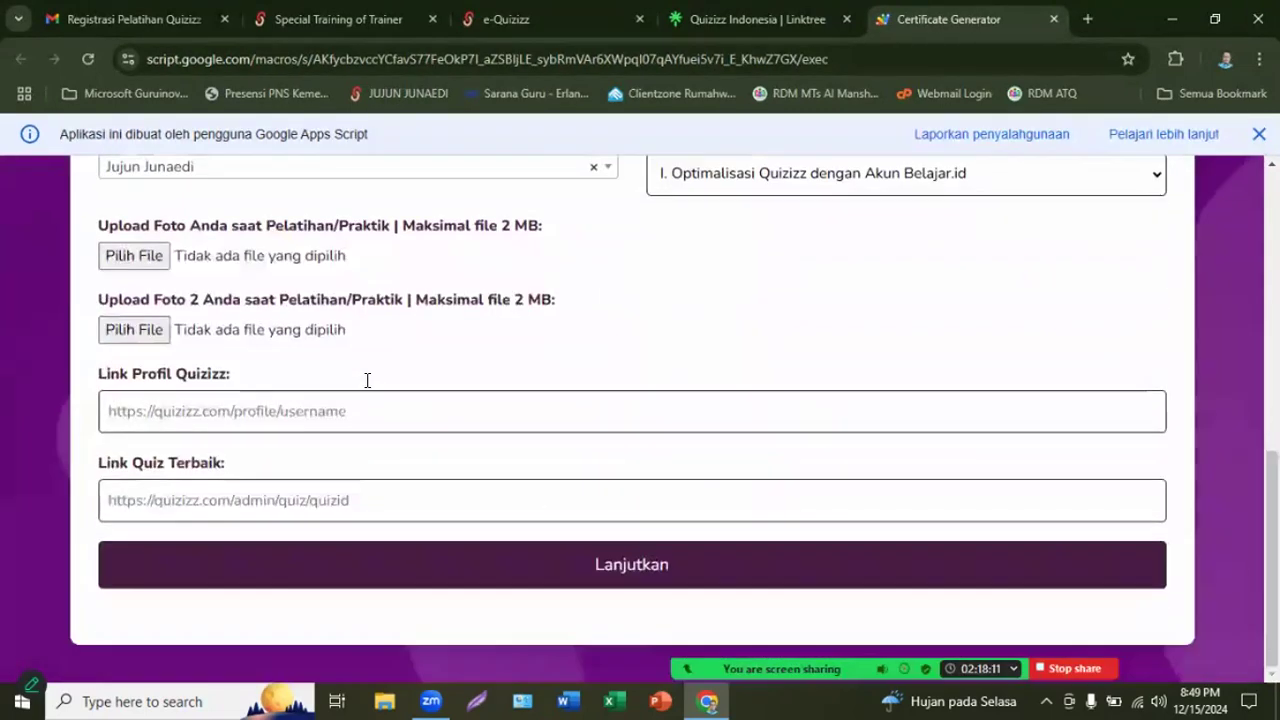
left_click(573, 564)
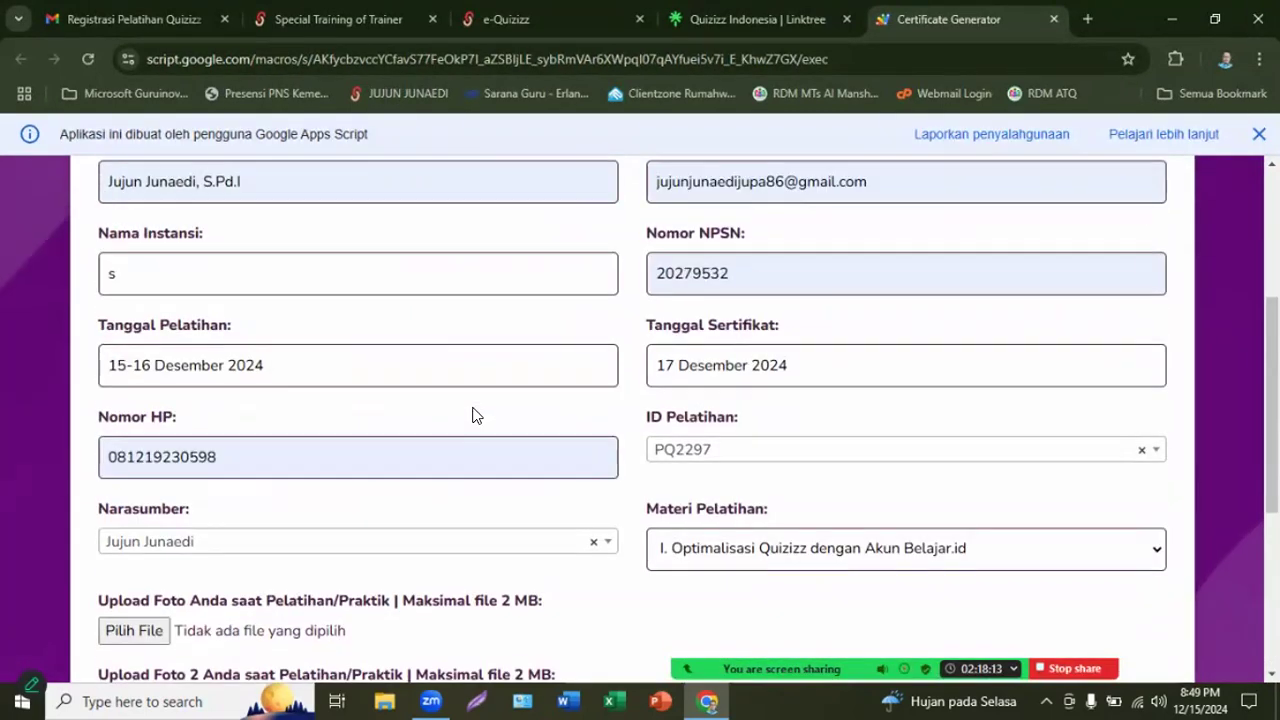
Examine the answer choices for exam question 1 on the report aspect teachers should consider, without choosing one
scroll(492, 365, "up", 1)
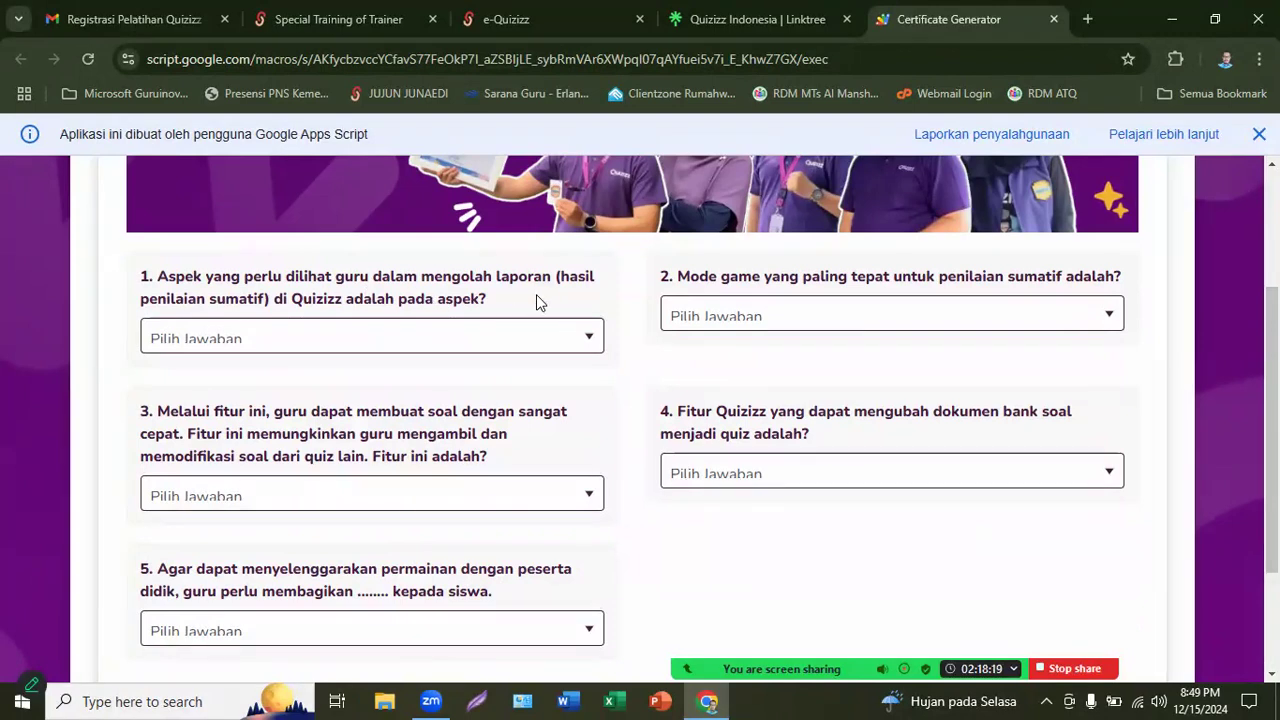
left_click(570, 337)
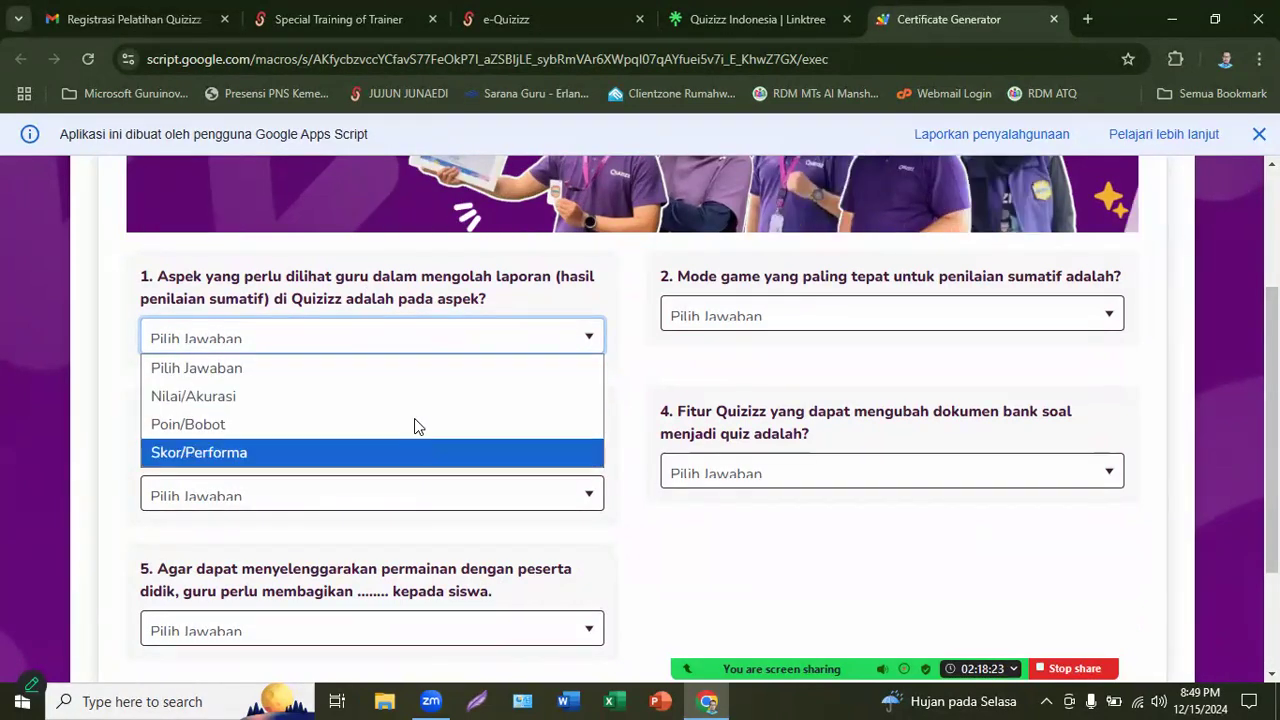
left_click(652, 357)
scroll(540, 415, "down", 2)
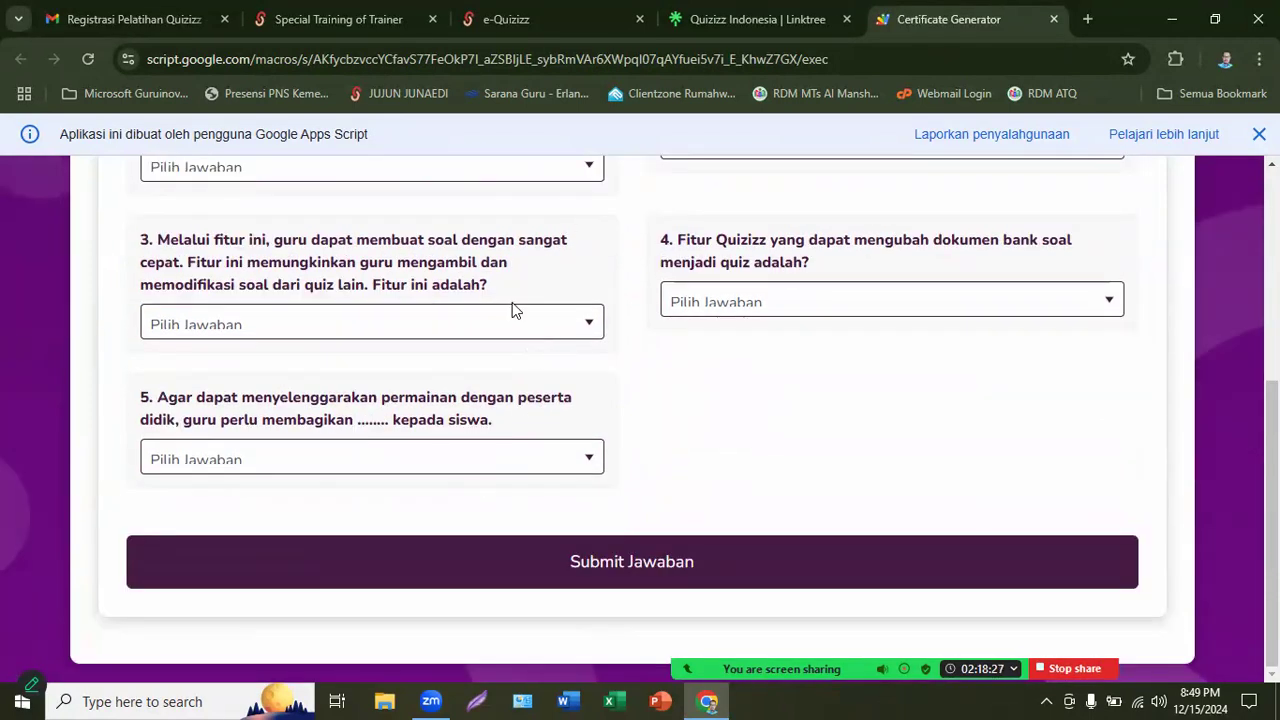
Examine the answer choices for exam question 5 on what the teacher shares with students, without choosing one
left_click(401, 450)
key("Down")
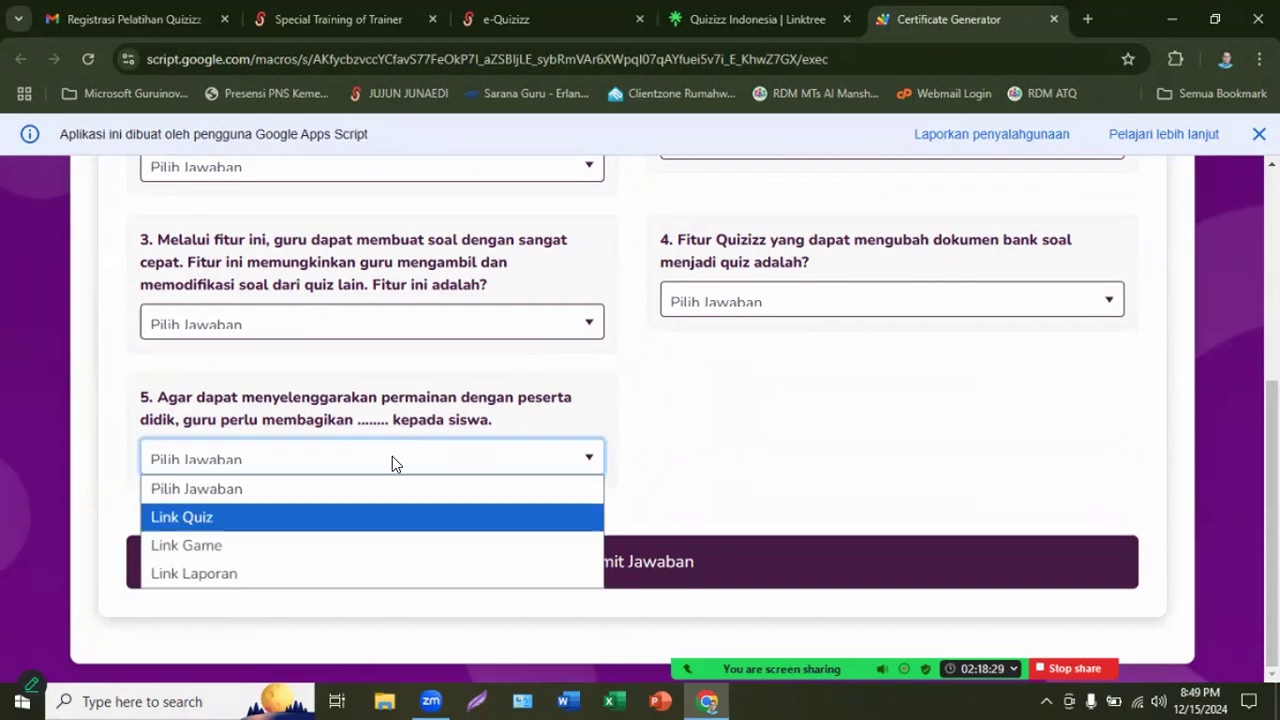
key("Down")
key("Down")
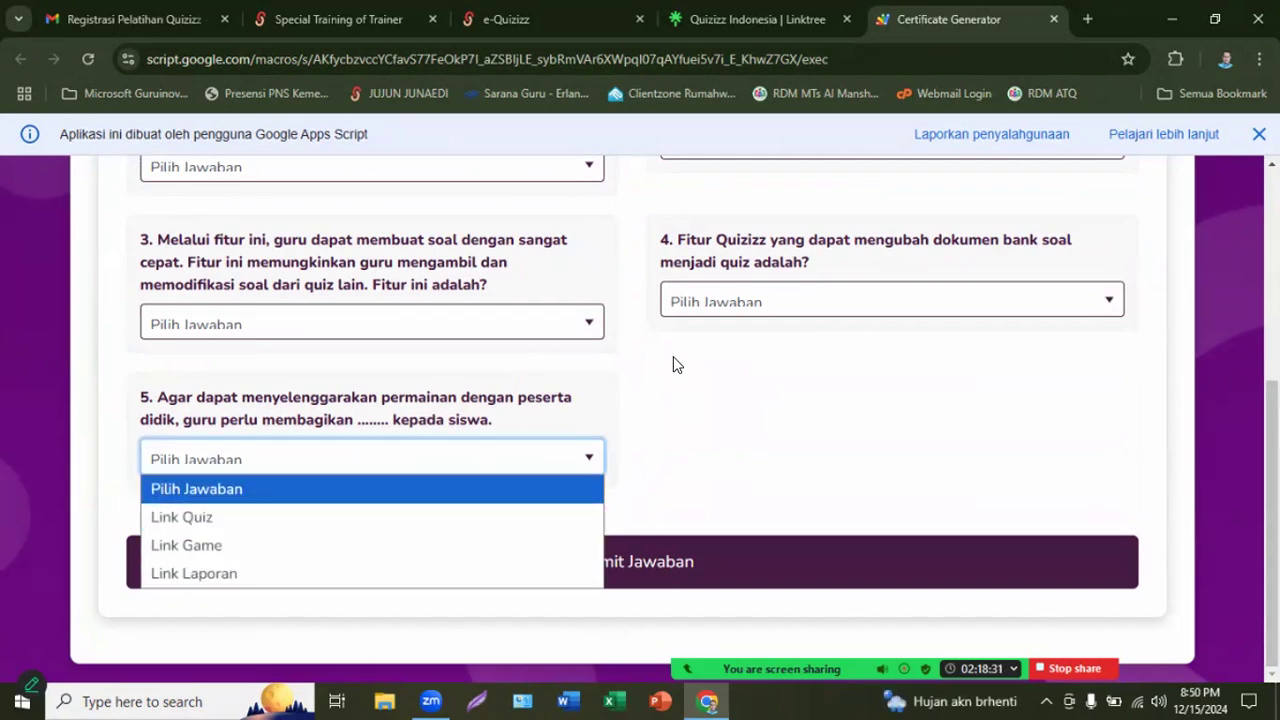
left_click(686, 363)
Examine the game mode choices for exam question 2 on summative assessment, without choosing one
scroll(686, 363, "up", 3)
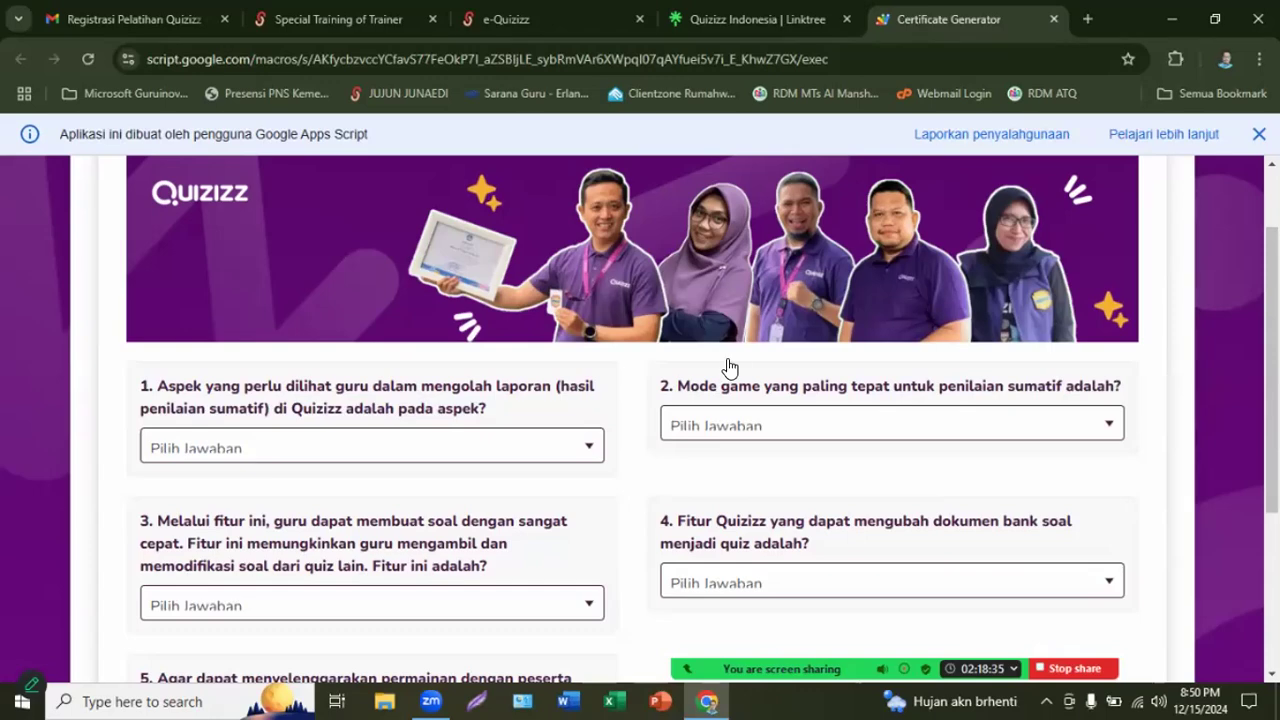
scroll(729, 368, "down", 1)
left_click(695, 320)
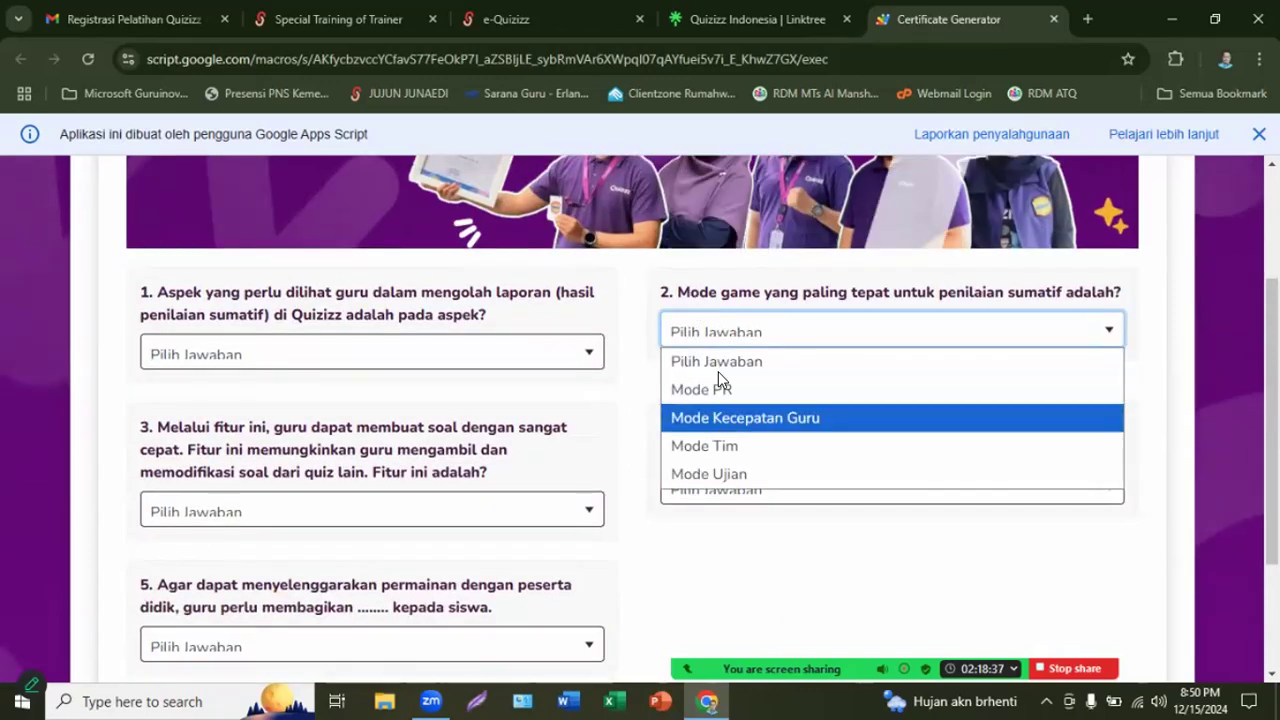
left_click(547, 350)
left_click_drag(141, 291, 1080, 329)
left_click(514, 188)
Look through all five exam questions, from the Quizizz banner down to Submit Jawaban
scroll(514, 188, "down", 2)
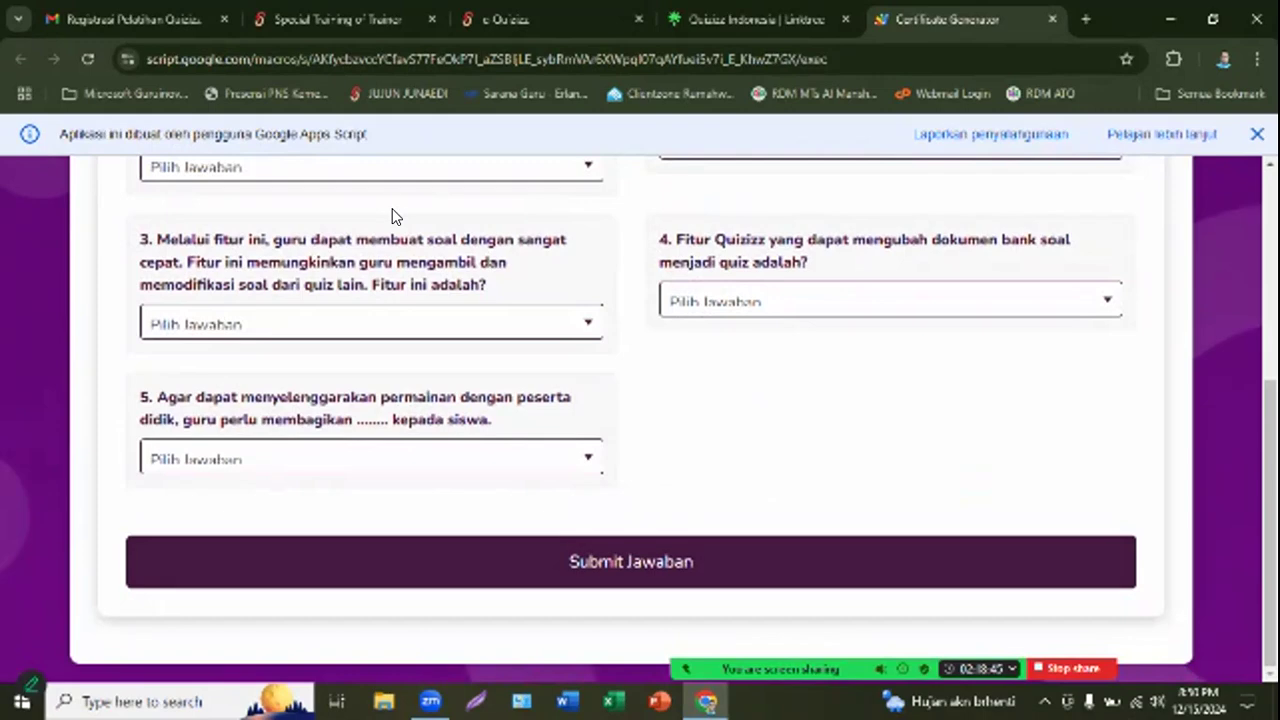
scroll(729, 377, "up", 4)
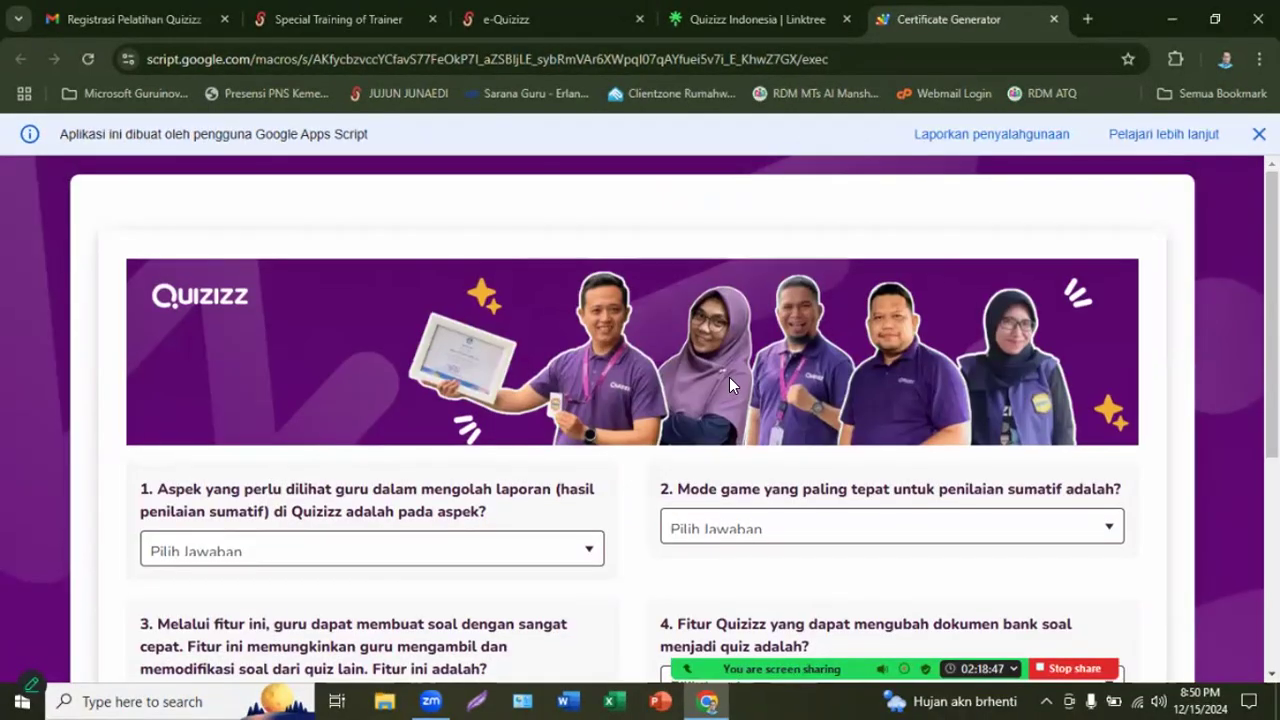
scroll(729, 377, "down", 3)
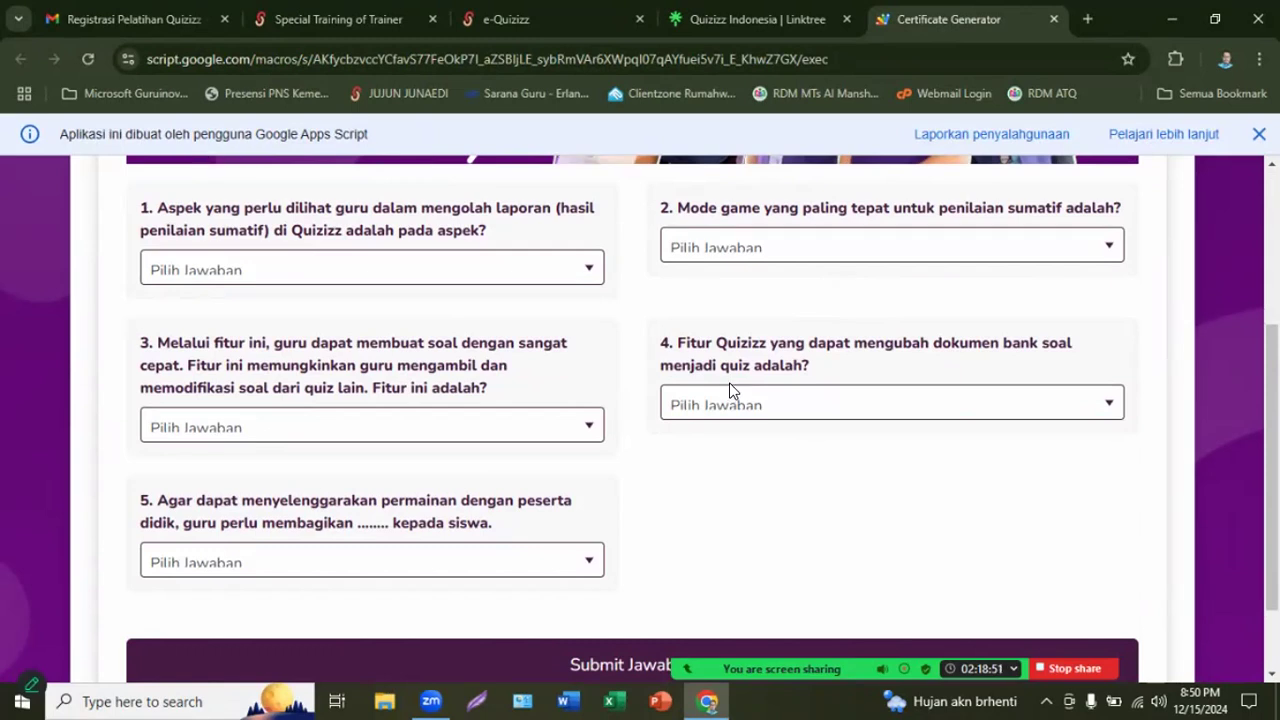
scroll(731, 390, "up", 3)
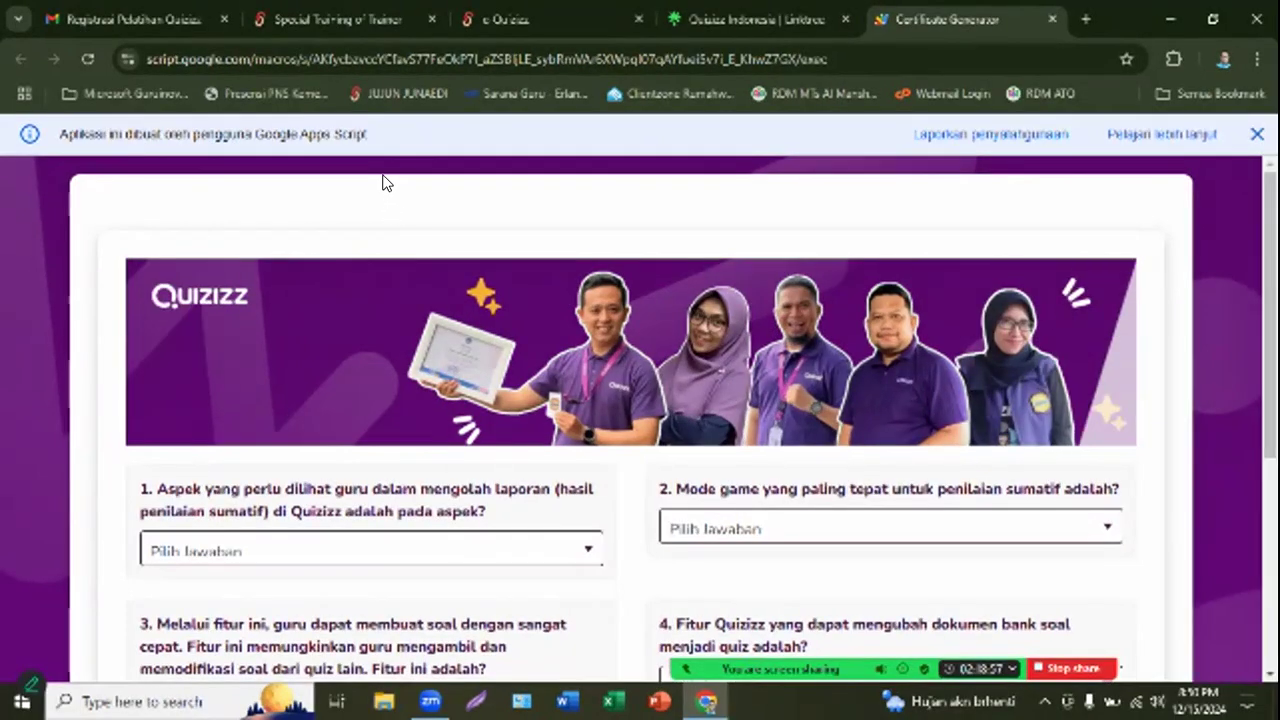
scroll(395, 183, "down", 3)
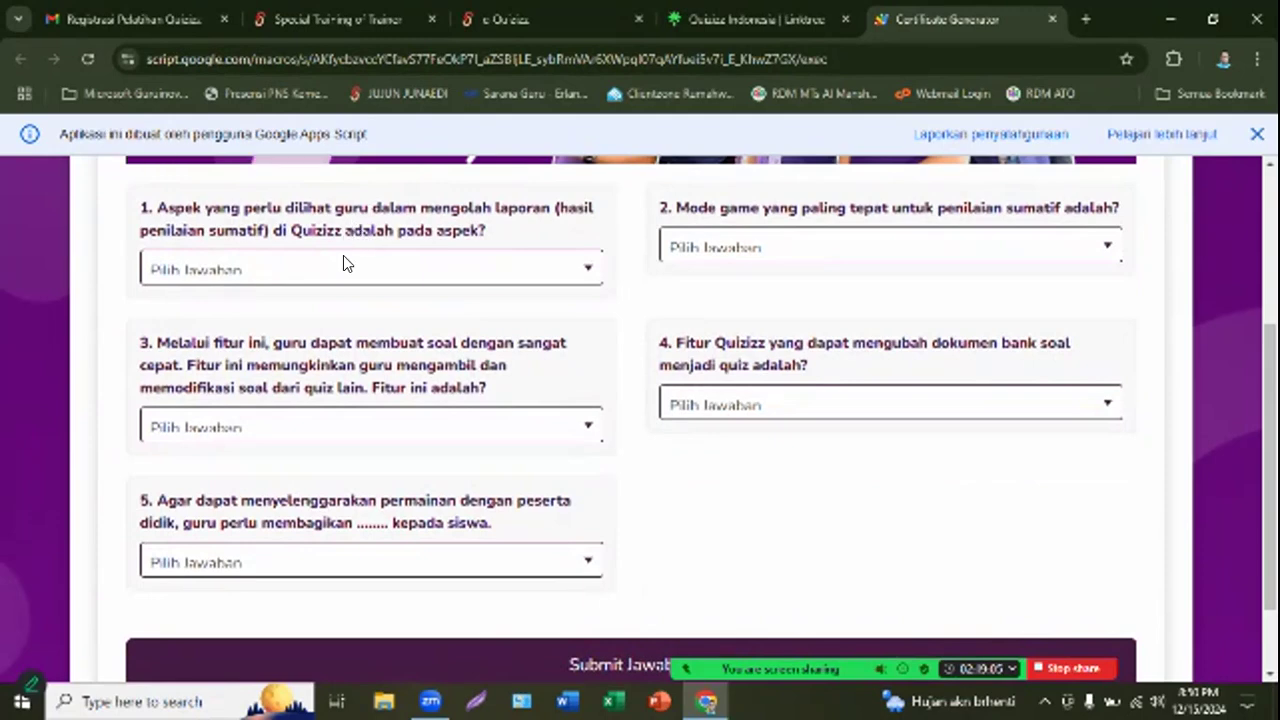
scroll(703, 467, "up", 3)
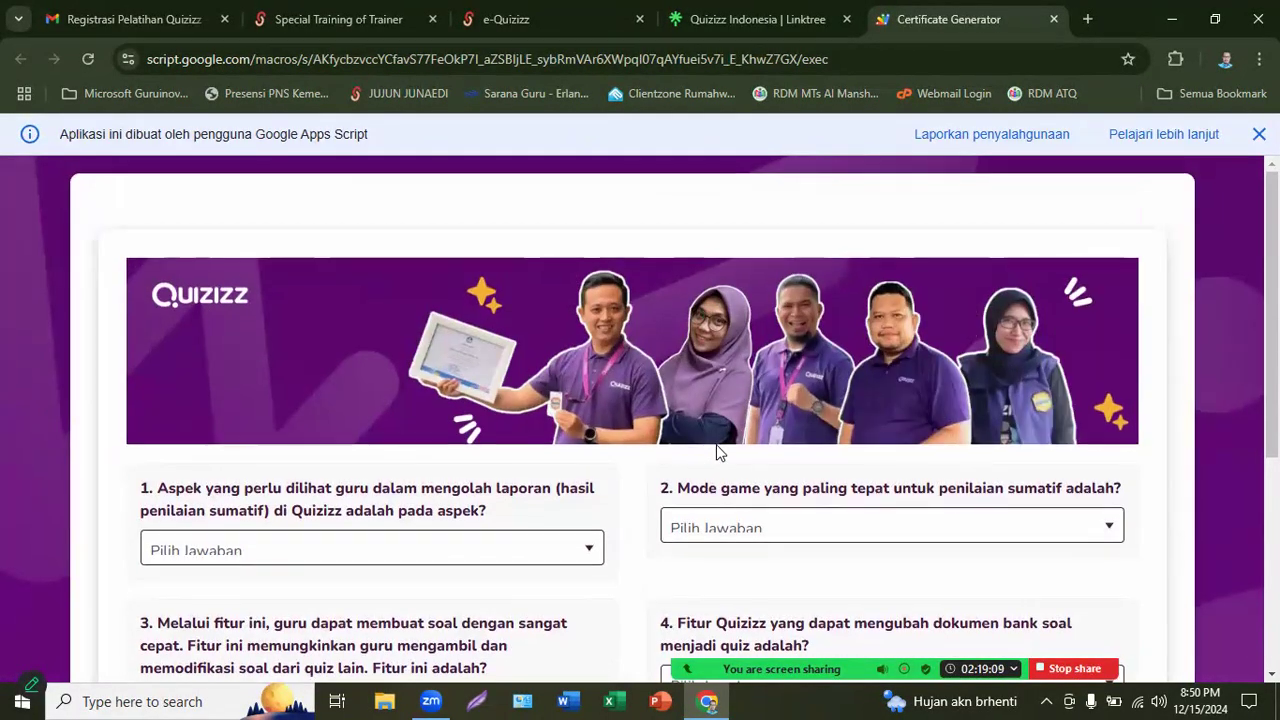
scroll(714, 450, "down", 4)
scroll(341, 212, "up", 4)
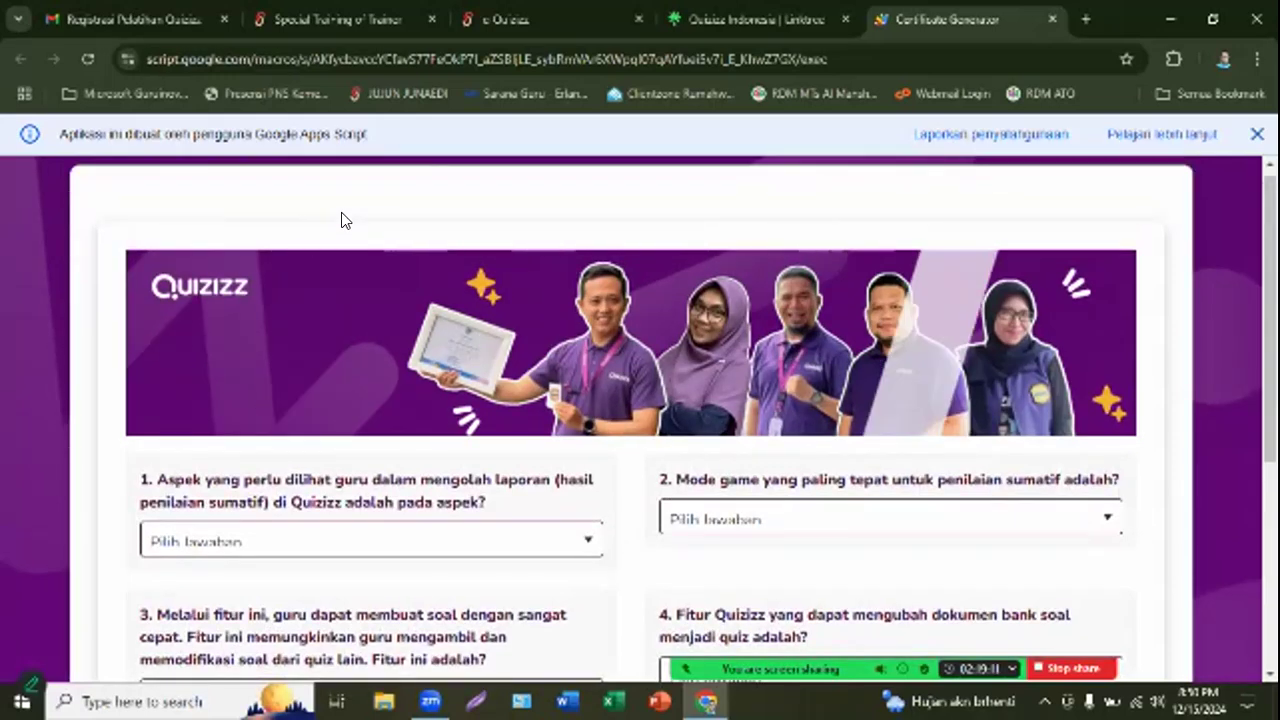
scroll(343, 214, "down", 3)
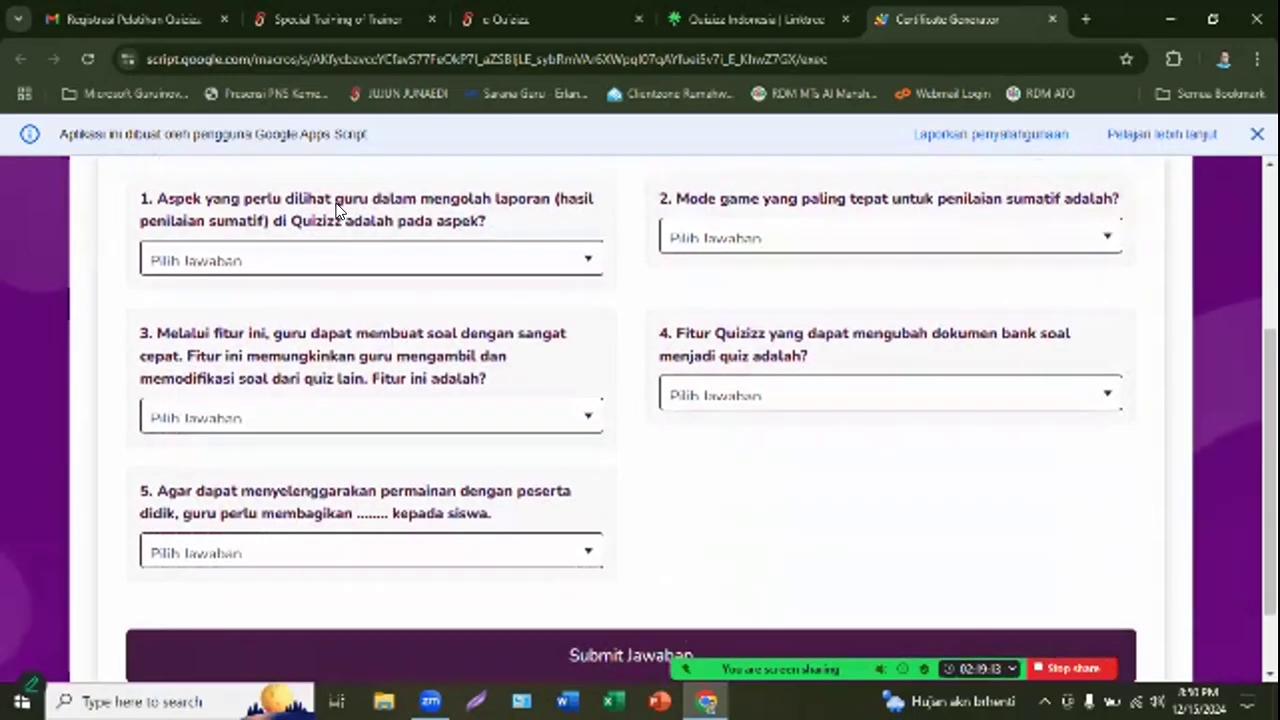
scroll(317, 227, "up", 3)
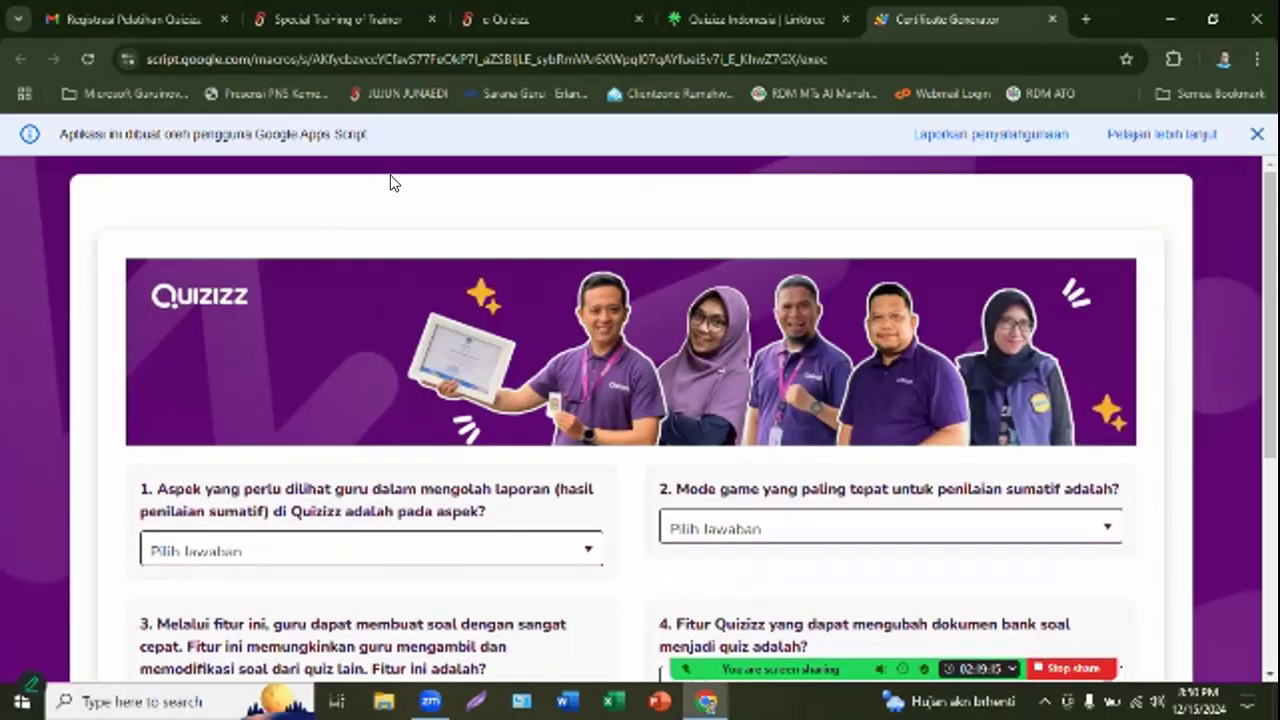
Close the Certificate Generator and Quizizz Indonesia Linktree pages to return to the e-Quizizz page
key("ctrl+w")
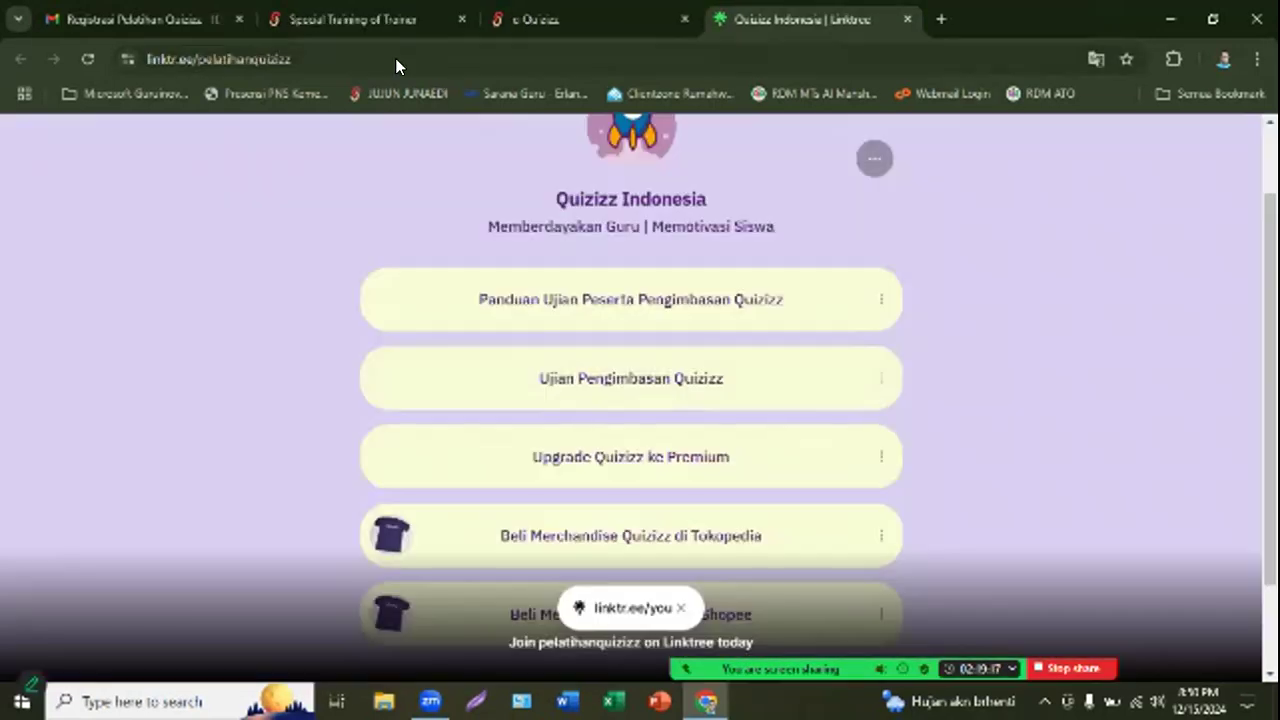
scroll(366, 194, "down", 1)
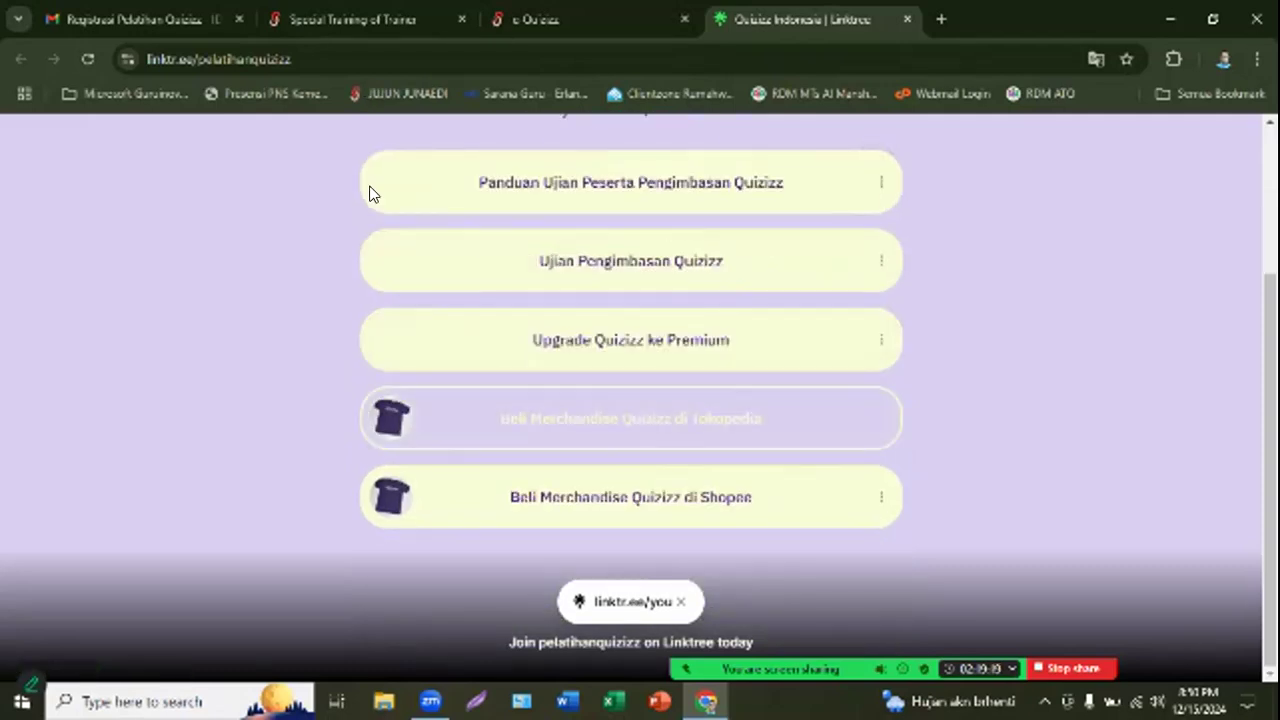
scroll(390, 110, "up", 1)
key("ctrl+w")
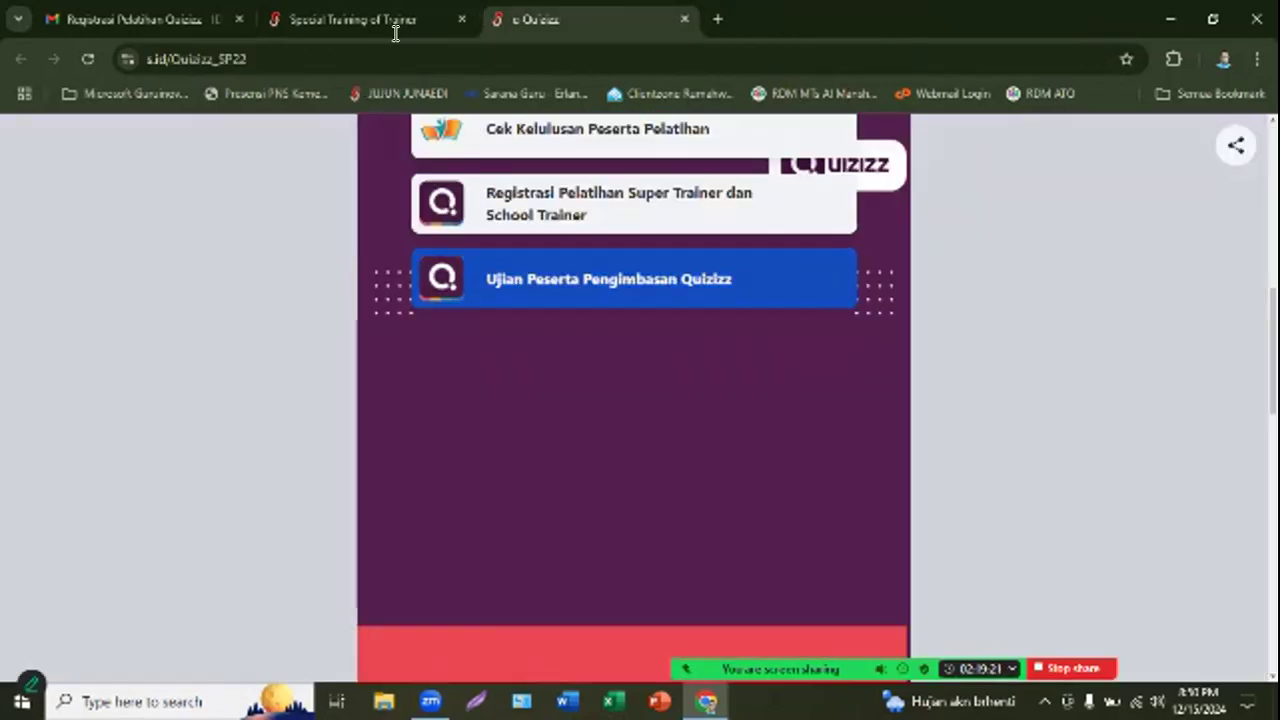